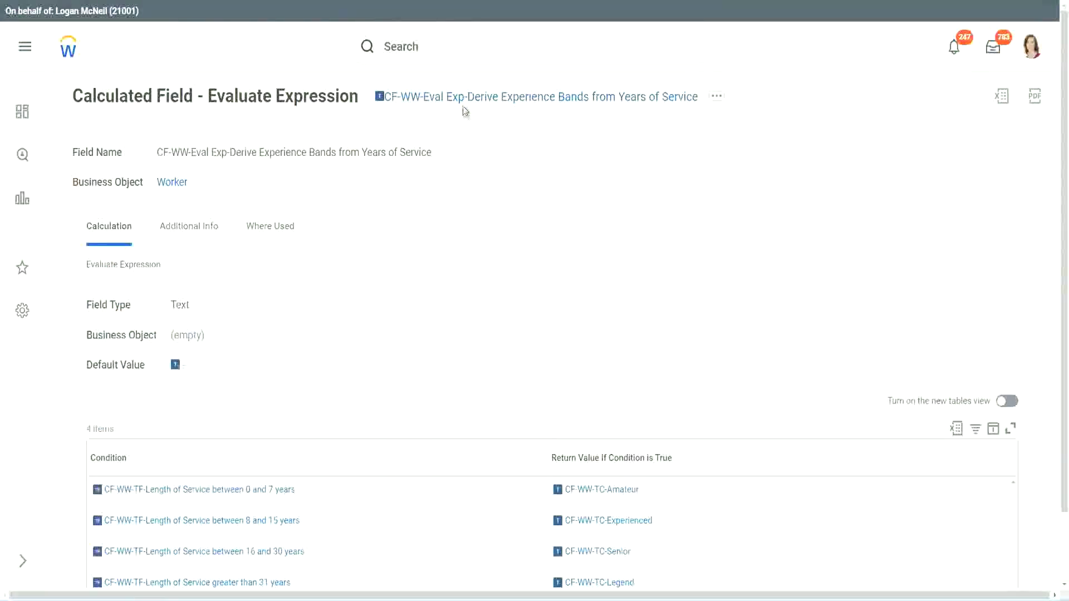
- Copy the current calculated field's name, then search for "create calc field" and open the Create Calculated Field task
{"action": "right_click", "coordinate": [463, 106]}
{"action": "left_click", "coordinate": [501, 166]}
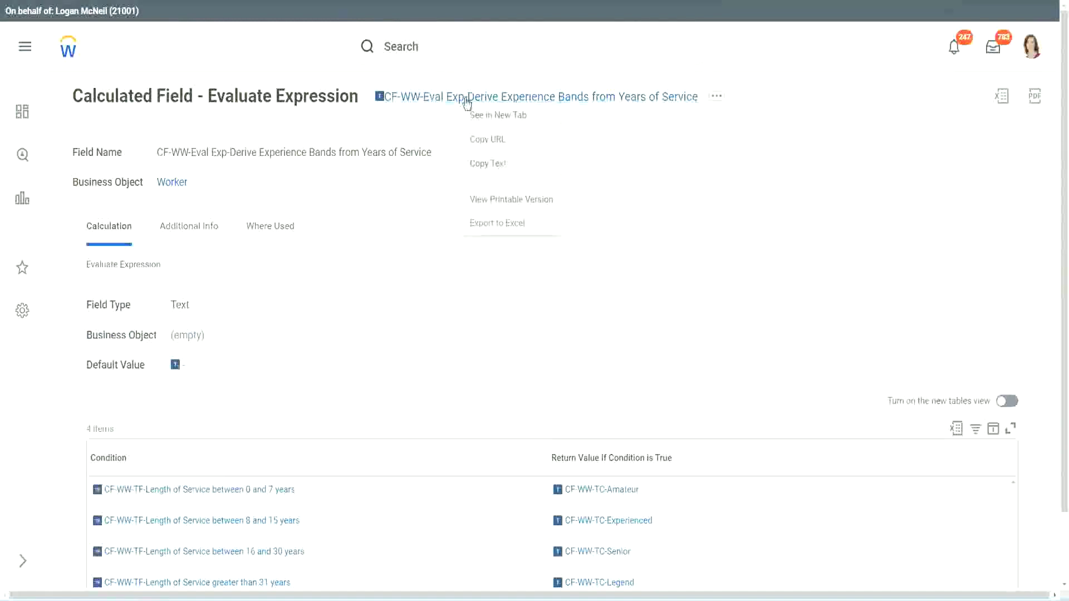
{"action": "left_click", "coordinate": [447, 50]}
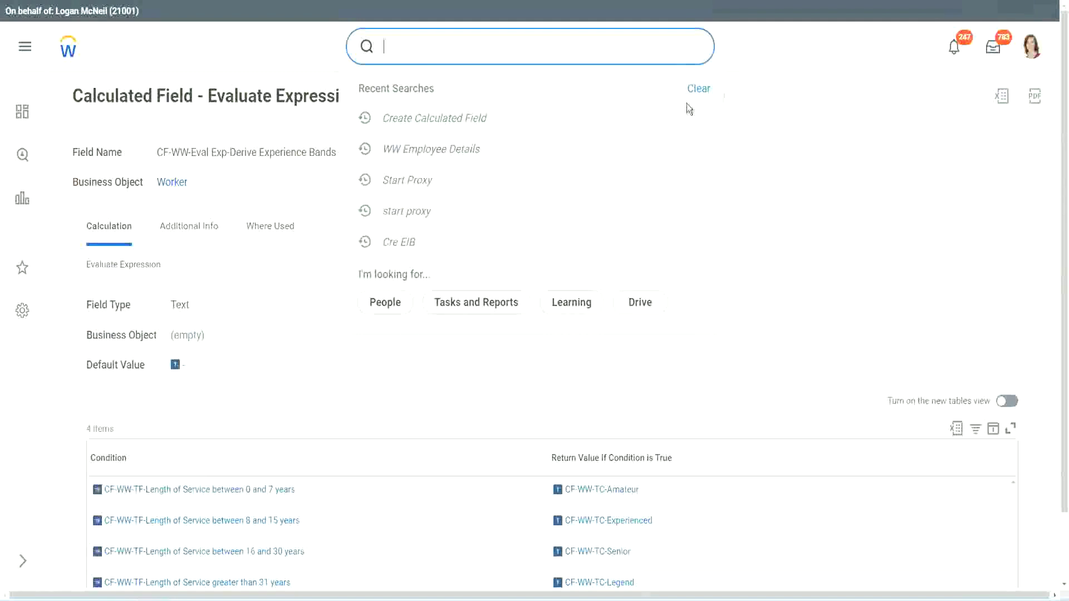
{"action": "left_click", "coordinate": [690, 109]}
{"action": "left_click", "coordinate": [424, 42]}
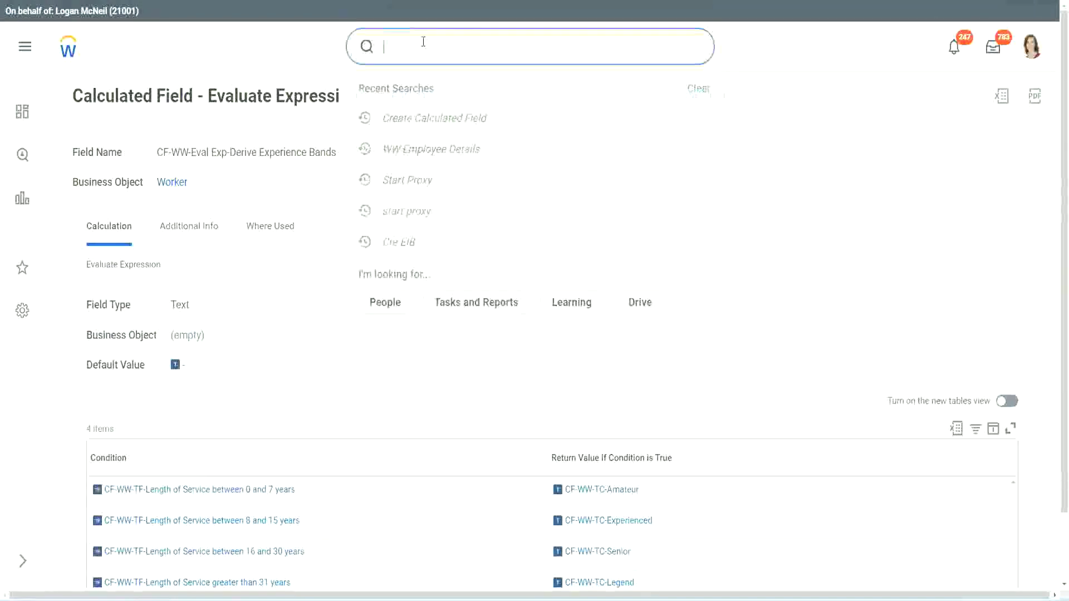
{"action": "type", "text": "create calc"}
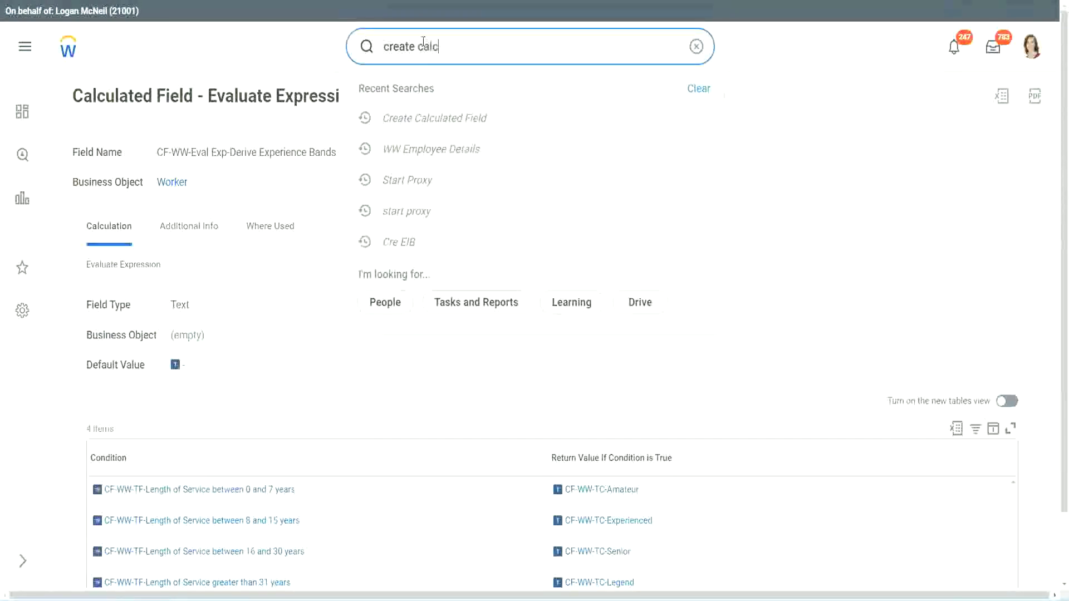
{"action": "type", "text": " field"}
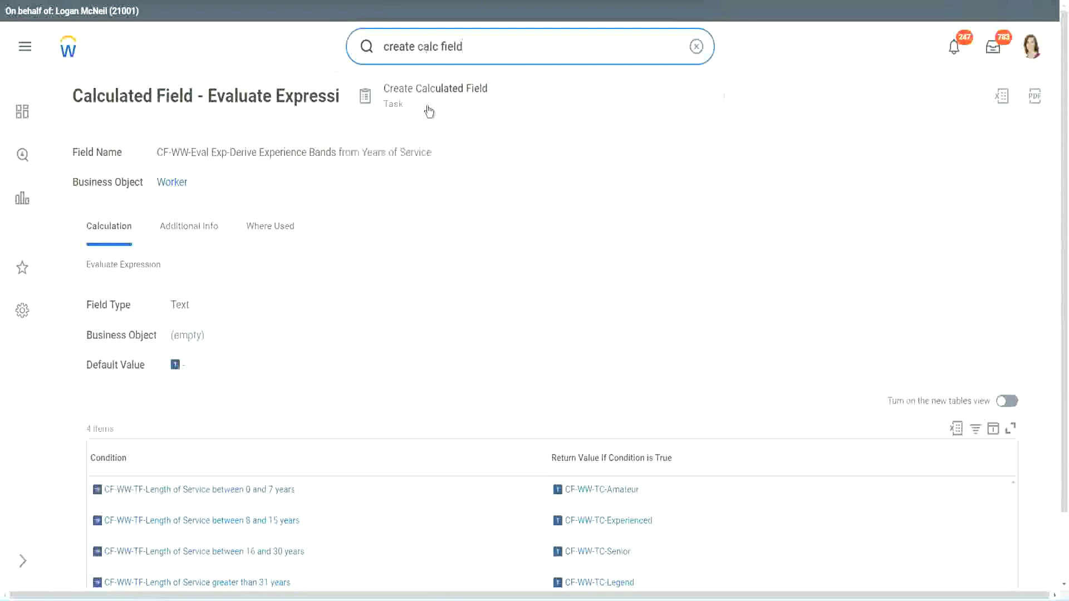
{"action": "left_click", "coordinate": [432, 107]}
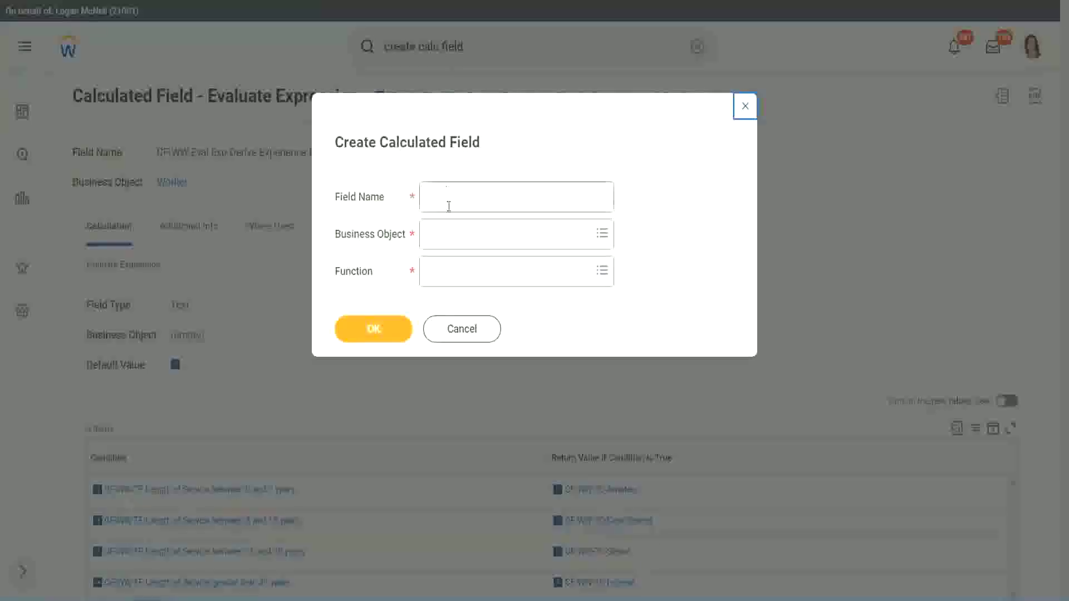
- Name the new calculated field "CF-WW-LRB-Identify Experience Bands from years of Service"
{"action": "left_click", "coordinate": [450, 199]}
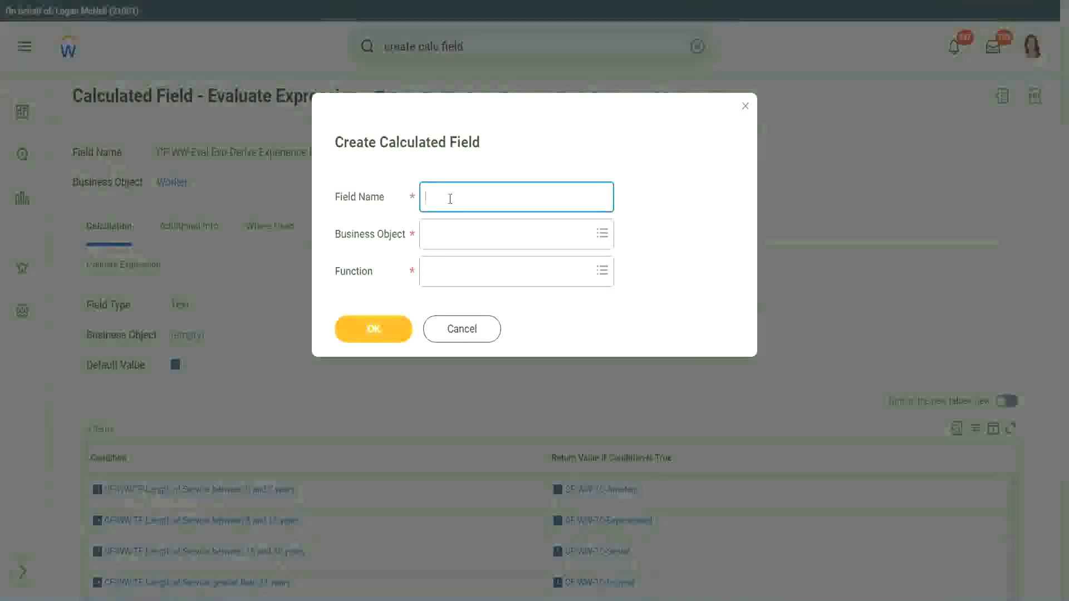
{"action": "type", "text": "CF"}
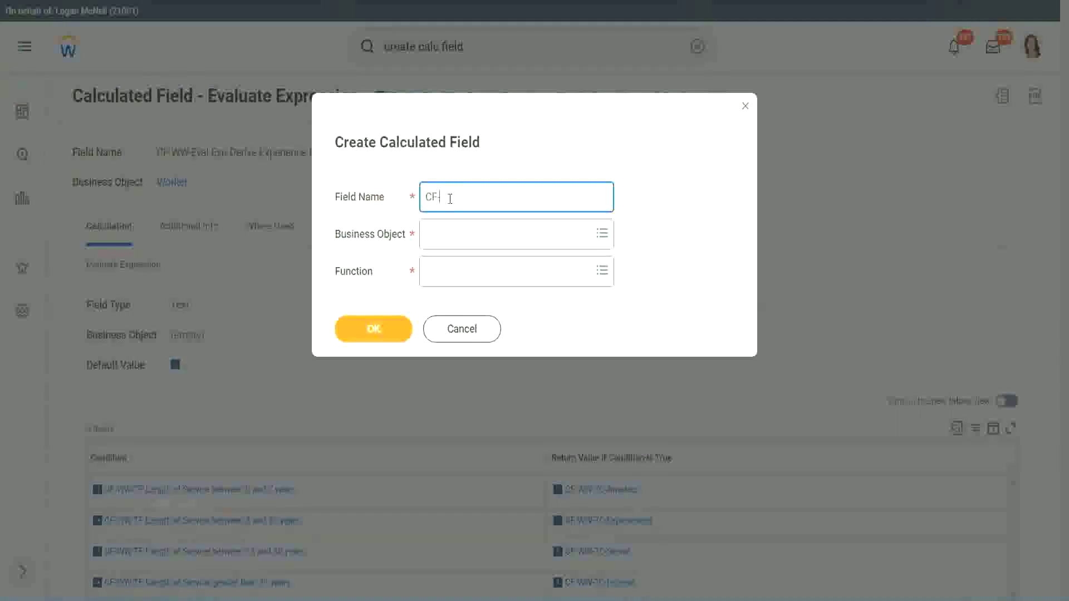
{"action": "type", "text": "-"}
{"action": "type", "text": "WW-I"}
{"action": "type", "text": "RB"}
{"action": "type", "text": "-"}
{"action": "type", "text": "Ident"}
{"action": "type", "text": "ify Exe"}
{"action": "type", "text": "riende"}
{"action": "key", "text": "BackSpace"}
{"action": "key", "text": "BackSpace"}
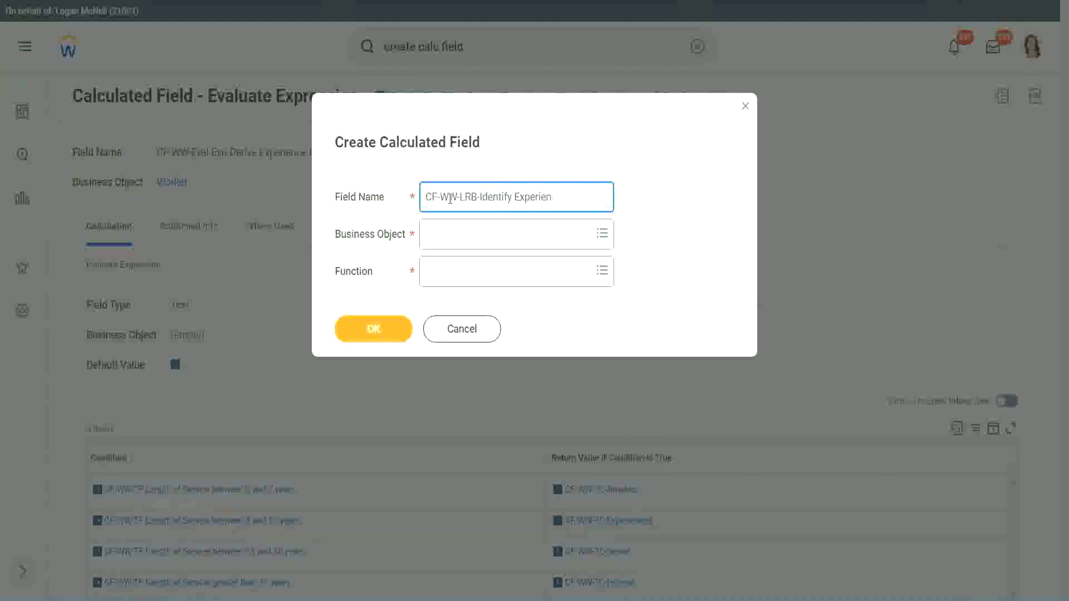
{"action": "type", "text": "ce Bands from years of Service"}
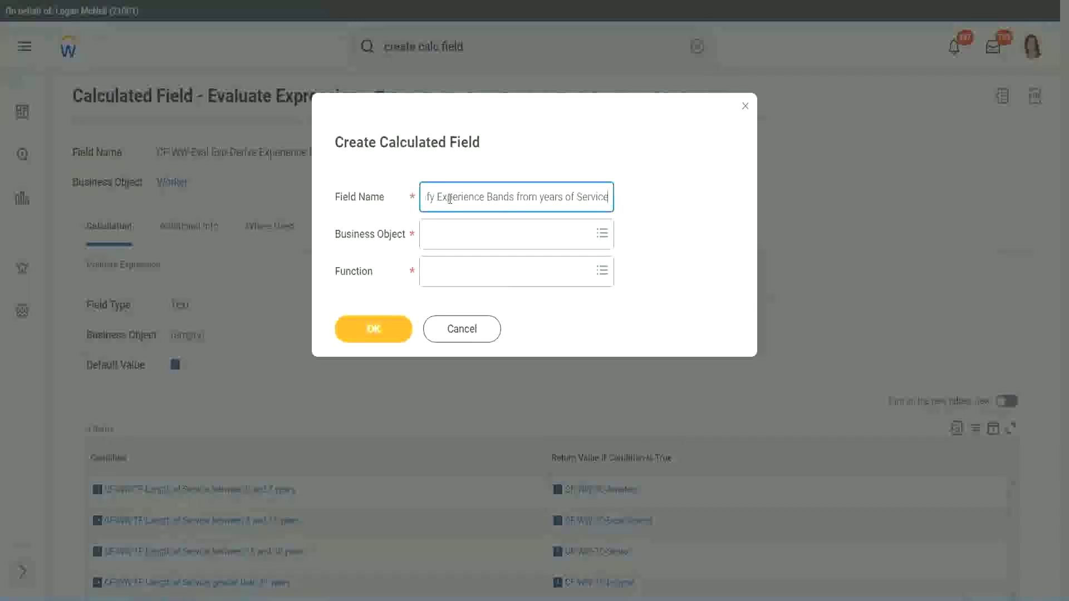
- Set the business object to Worker and the function to Lookup Range Band, and proceed to the field's definition
{"action": "key", "text": "Tab"}
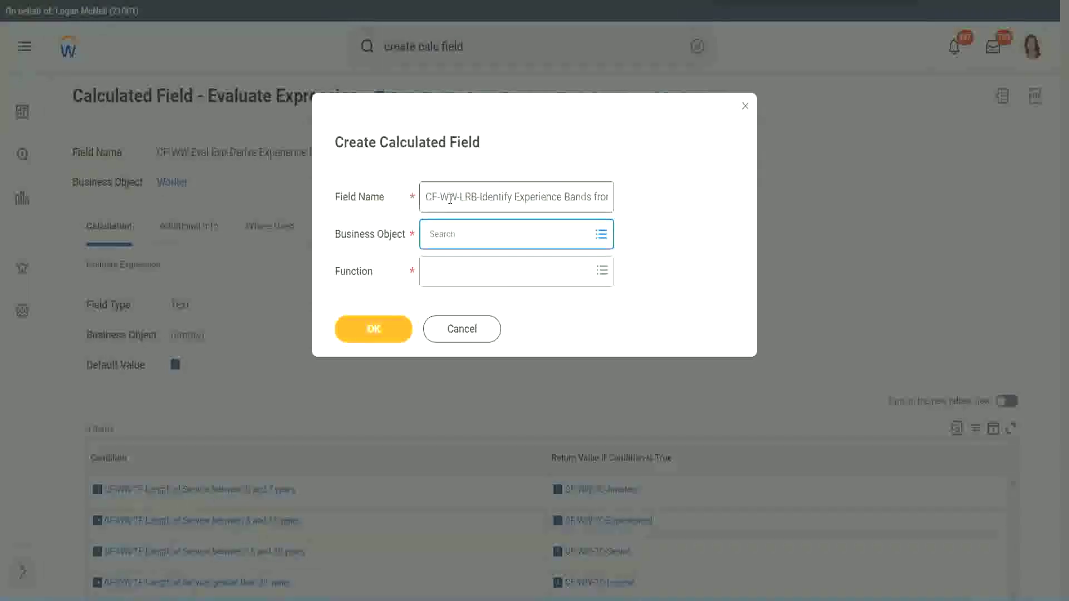
{"action": "type", "text": "worker"}
{"action": "key", "text": "Return"}
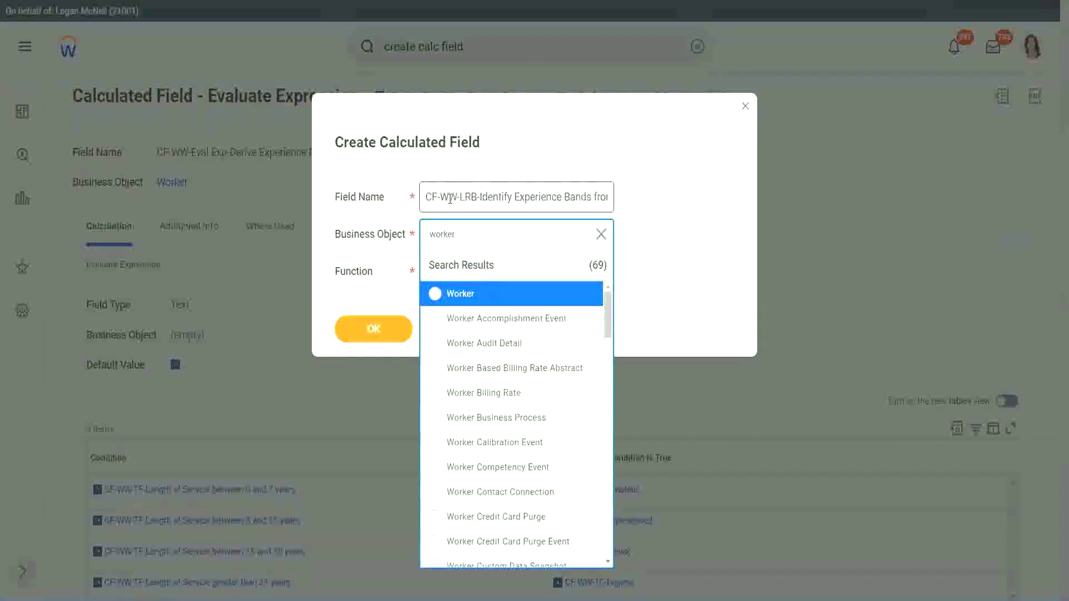
{"action": "key", "text": "Return"}
{"action": "key", "text": "Tab"}
{"action": "type", "text": "l"}
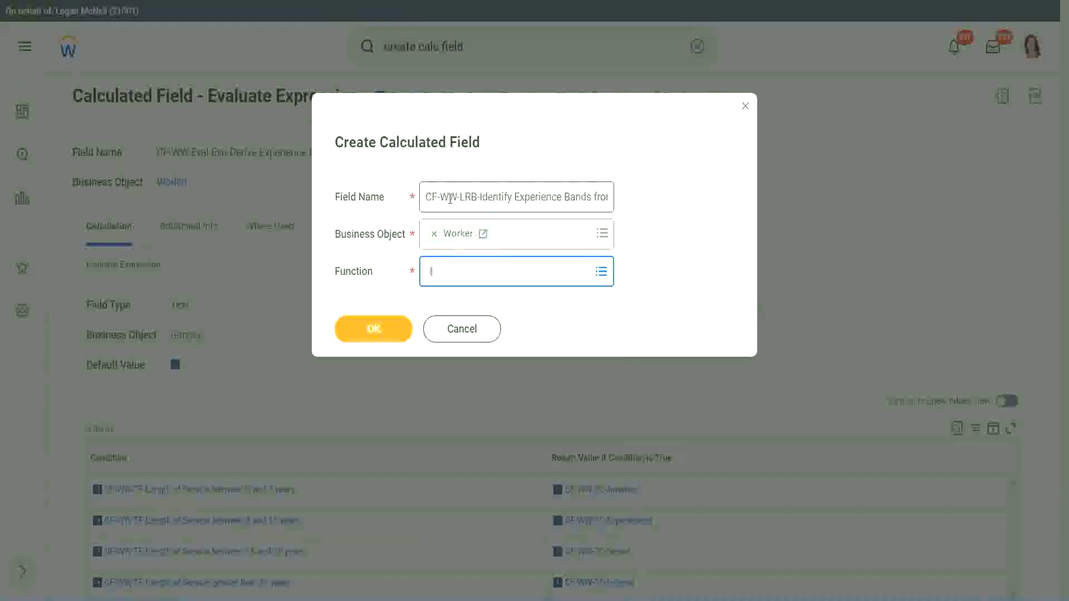
{"action": "type", "text": "rb"}
{"action": "key", "text": "Return"}
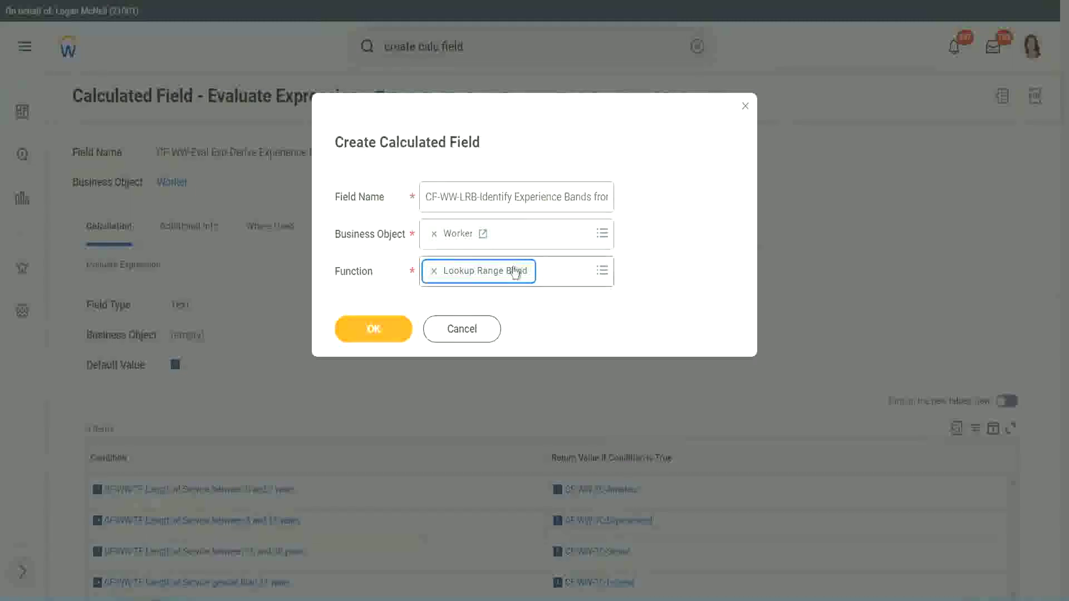
{"action": "left_click", "coordinate": [382, 332]}
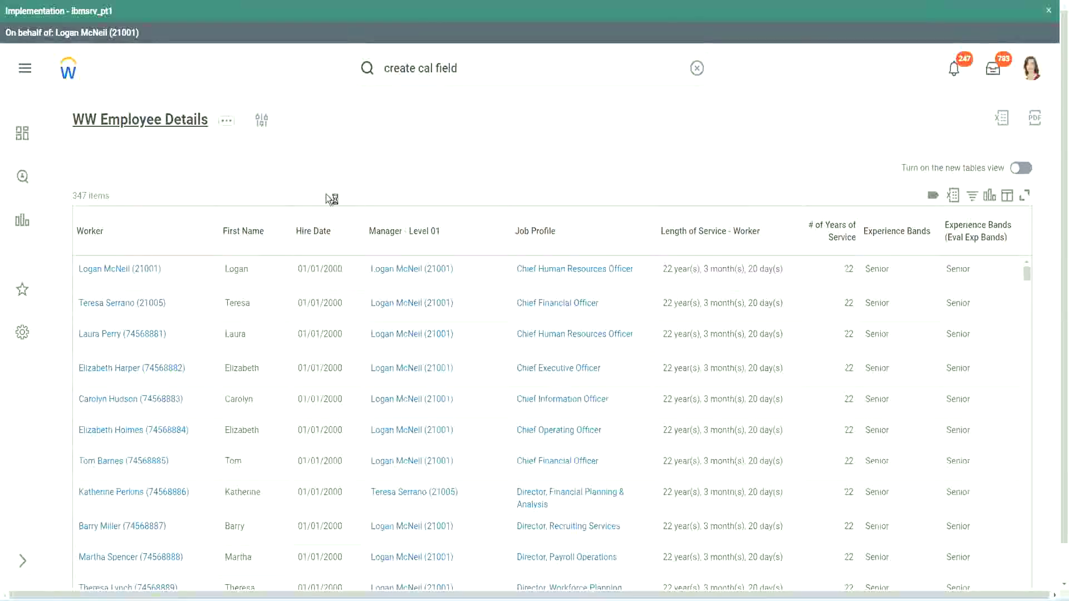
- Copy the years-of-service field name from the WW Employee Details report definition and set "CF-WW-Convert Text To Number-Number of Years from Length of Service" as source field
{"action": "left_click", "coordinate": [386, 345]}
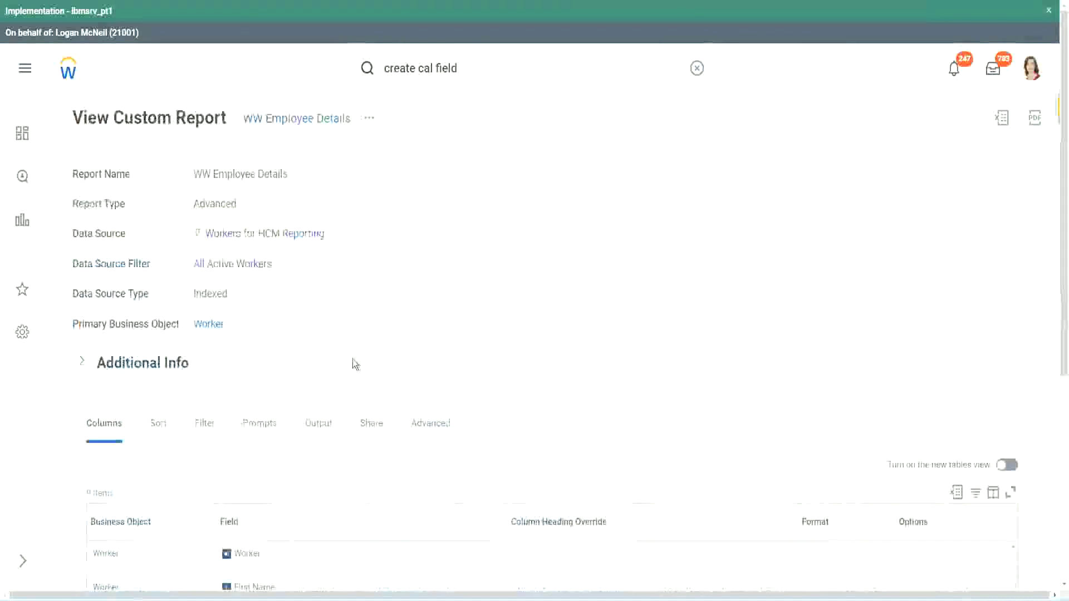
{"action": "scroll", "coordinate": [352, 401], "scroll_direction": "down", "scroll_amount": 5}
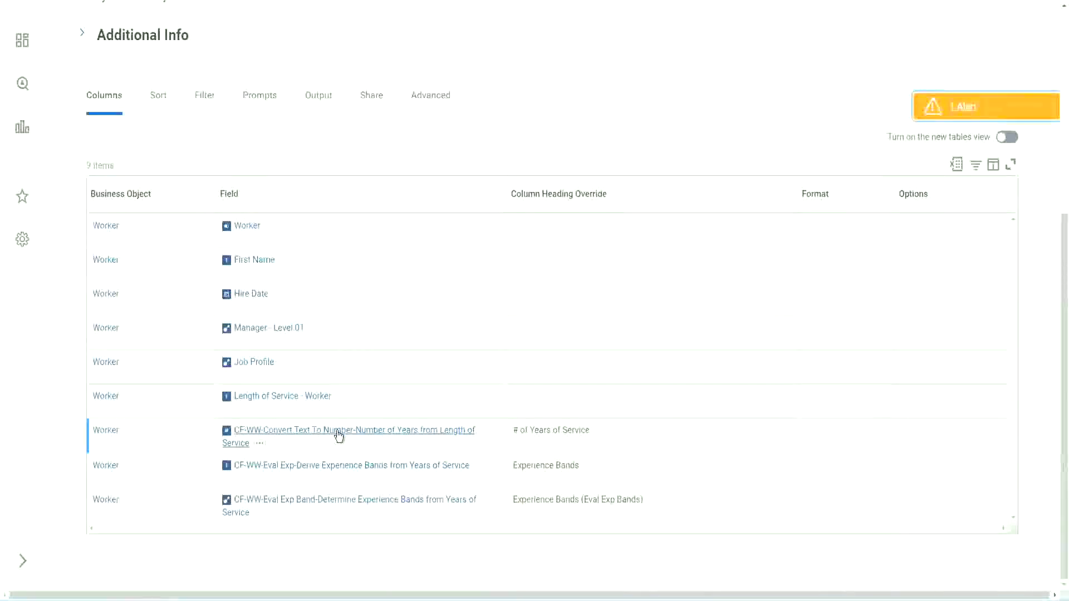
{"action": "right_click", "coordinate": [337, 436]}
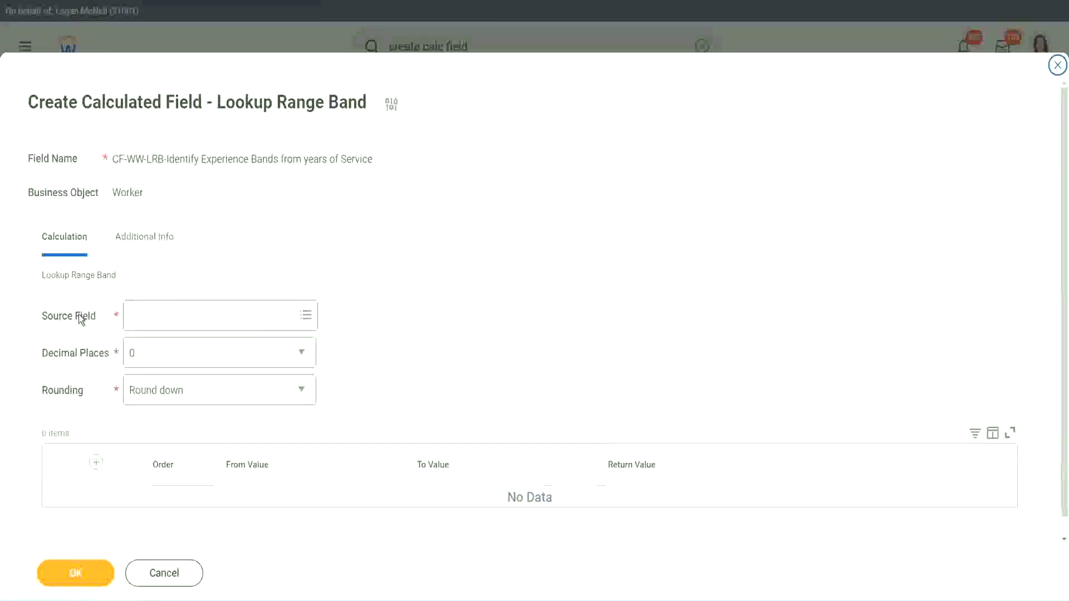
{"action": "left_click", "coordinate": [167, 316]}
{"action": "key", "text": "Return"}
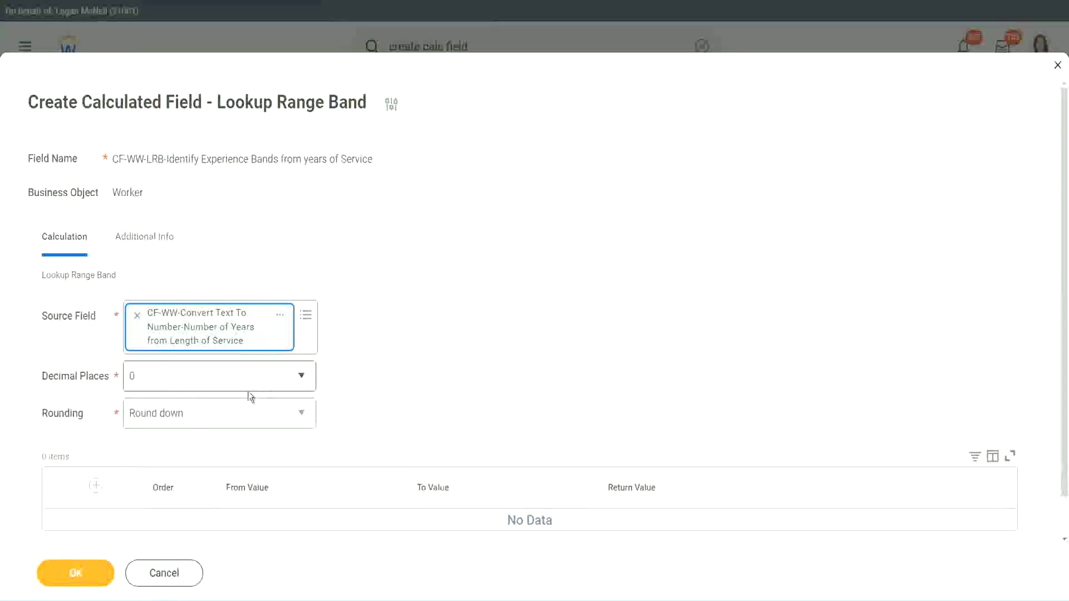
- Choose 0 decimal places for the lookup and set the rounding to Round
{"action": "left_click", "coordinate": [208, 382]}
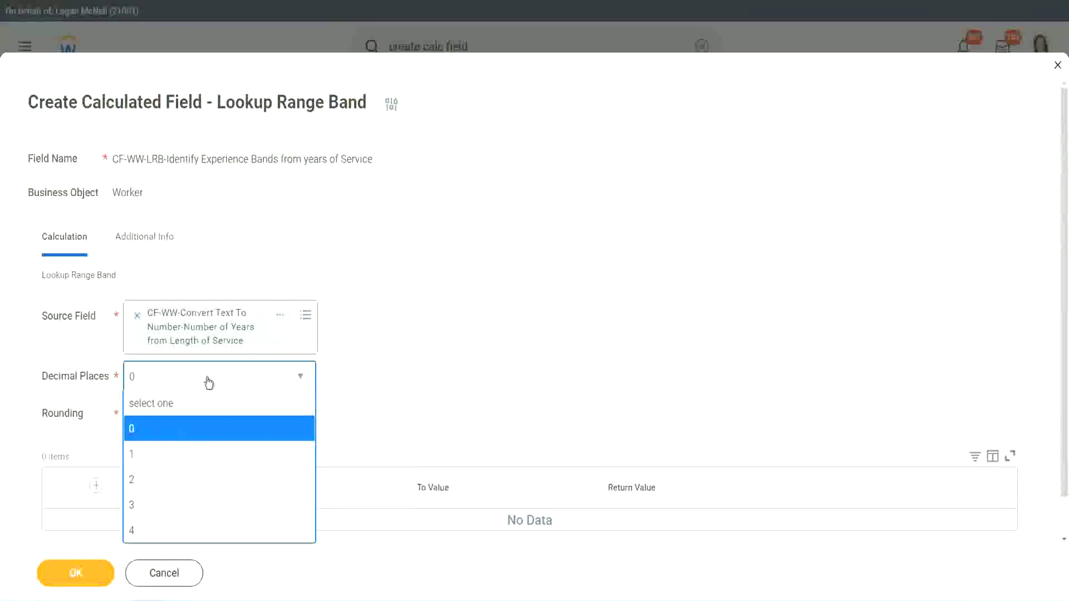
{"action": "left_click", "coordinate": [136, 433]}
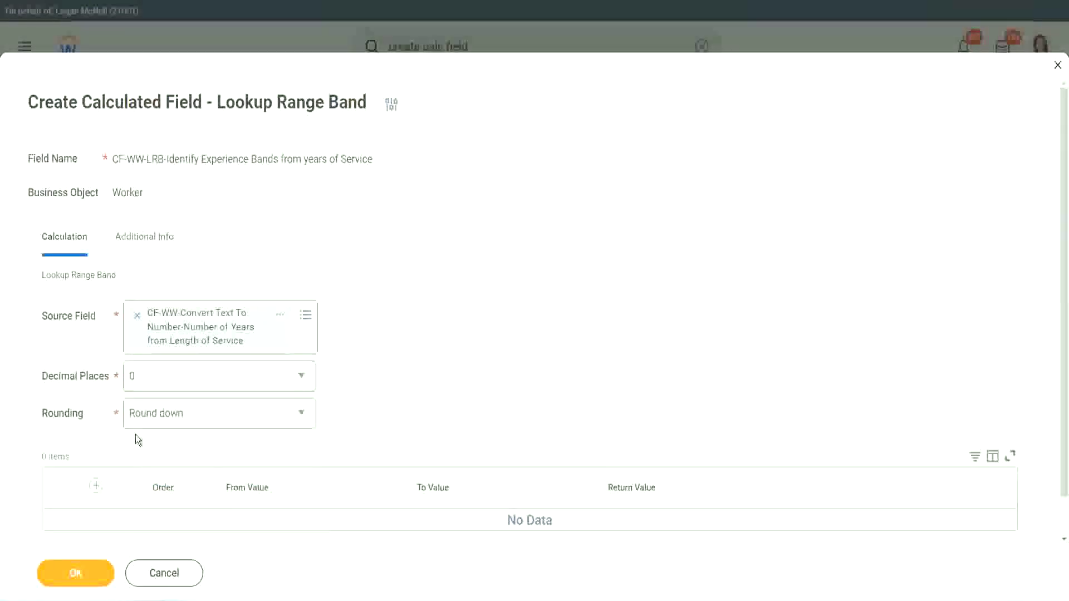
{"action": "left_click", "coordinate": [171, 418]}
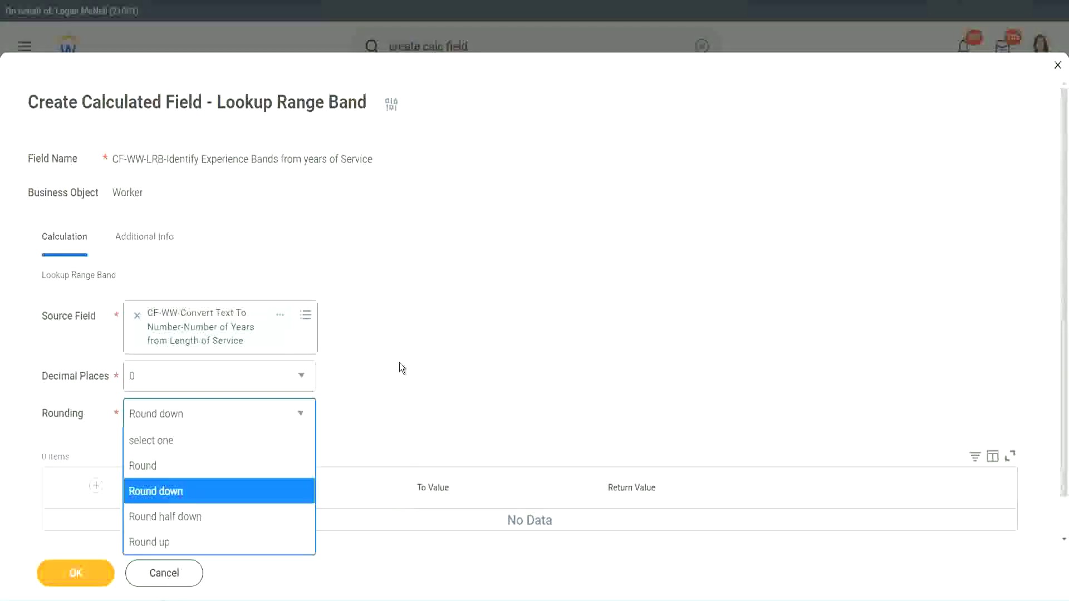
{"action": "left_click", "coordinate": [375, 410]}
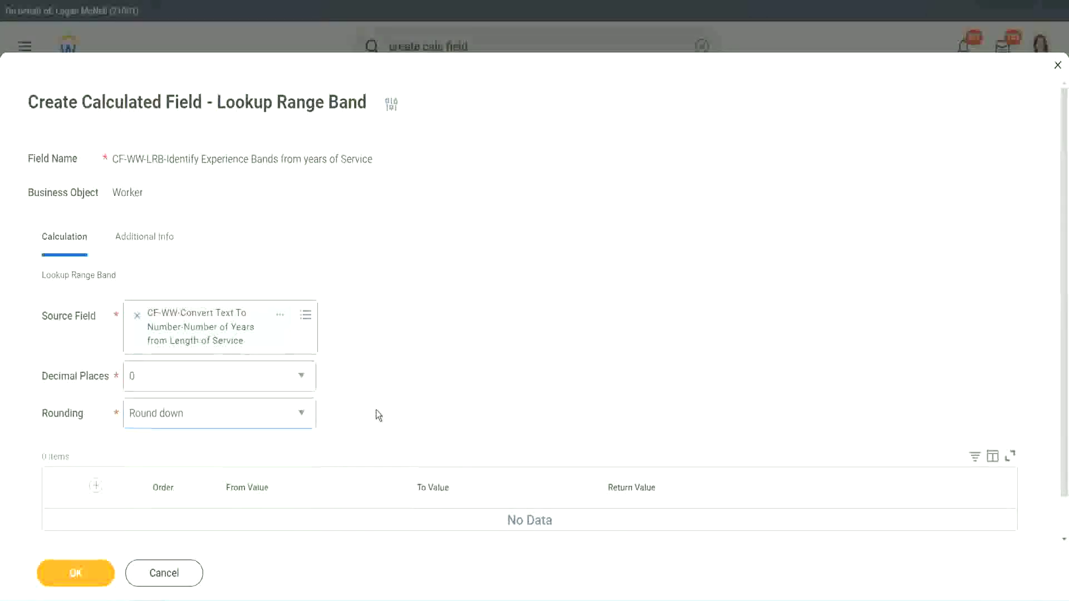
{"action": "left_click", "coordinate": [179, 413]}
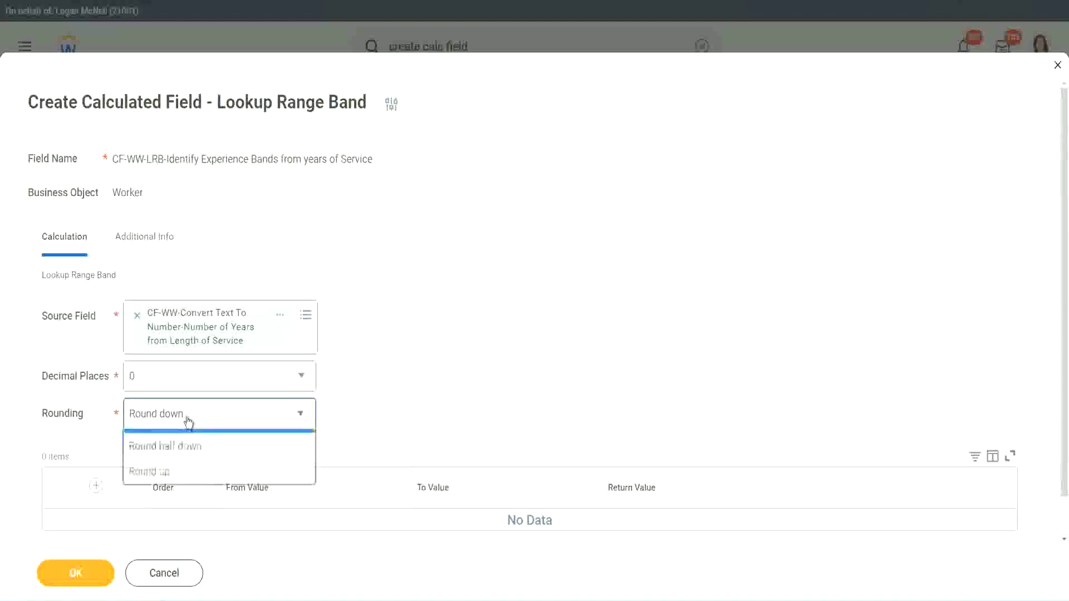
{"action": "left_click", "coordinate": [178, 466]}
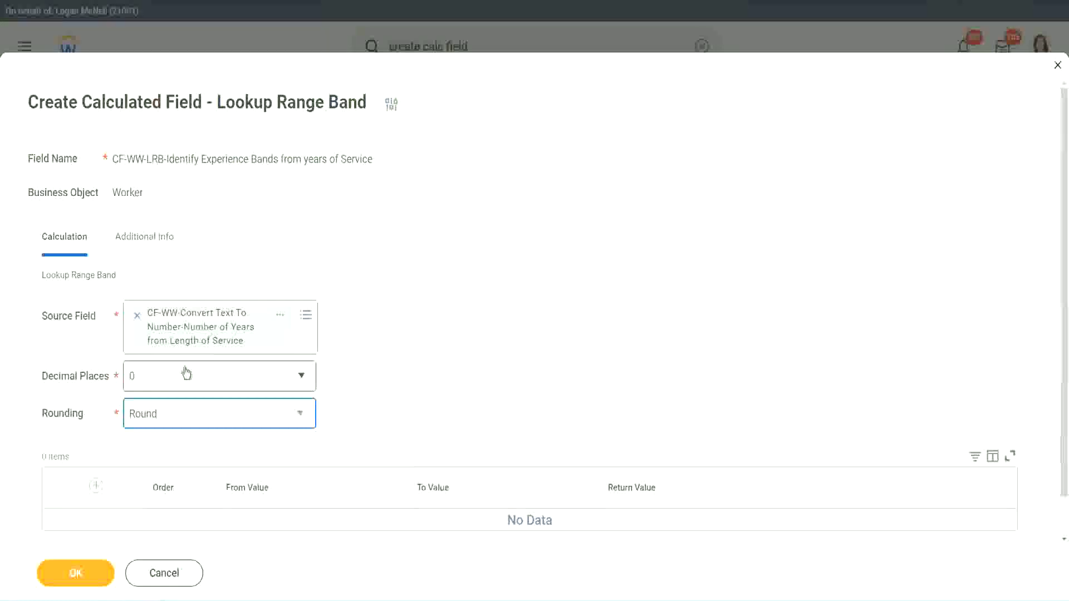
- Add the first range band from 0 to 7 with the return value Amateur
{"action": "left_click", "coordinate": [98, 486]}
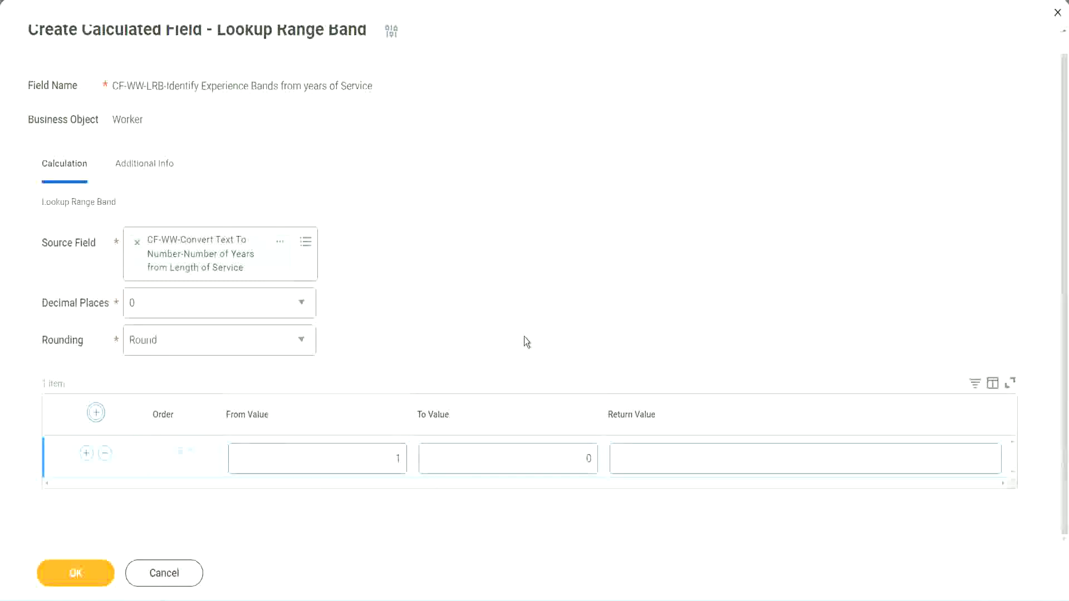
{"action": "double_click", "coordinate": [391, 463]}
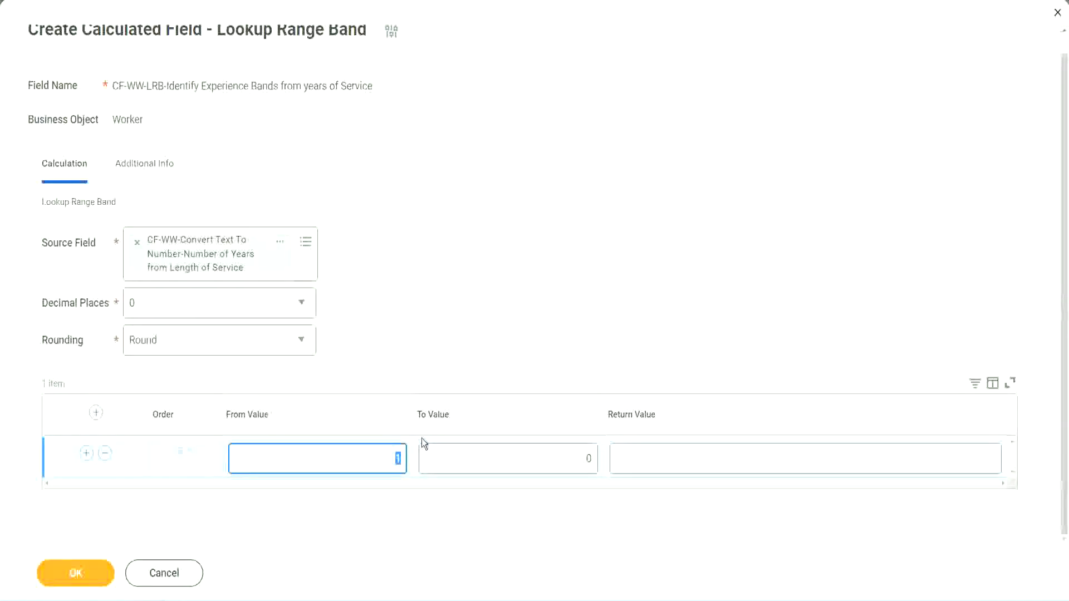
{"action": "type", "text": "0"}
{"action": "key", "text": "Tab"}
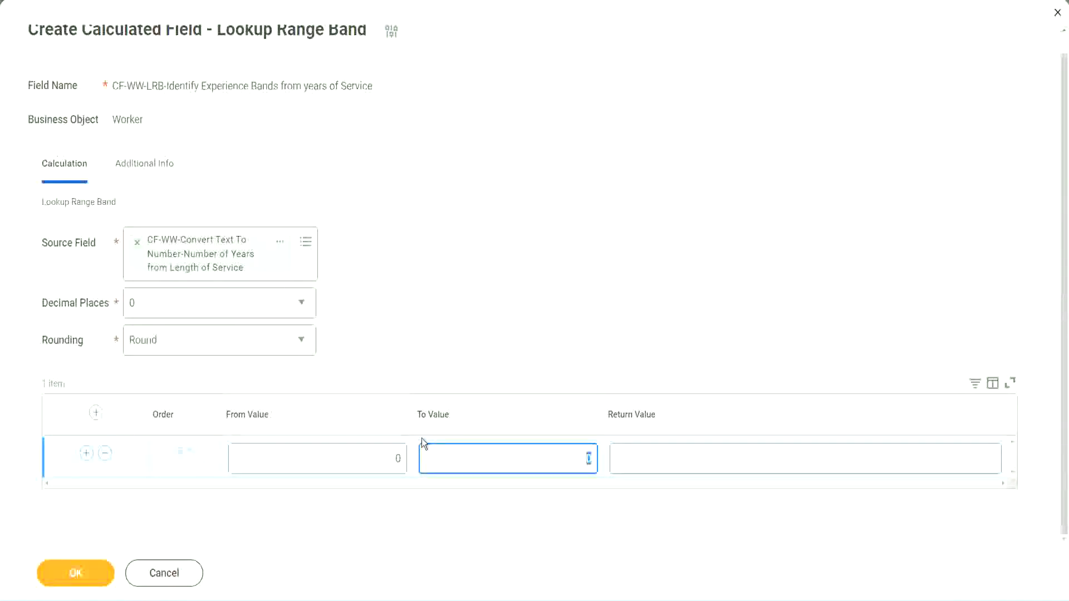
{"action": "type", "text": "7"}
{"action": "key", "text": "Tab"}
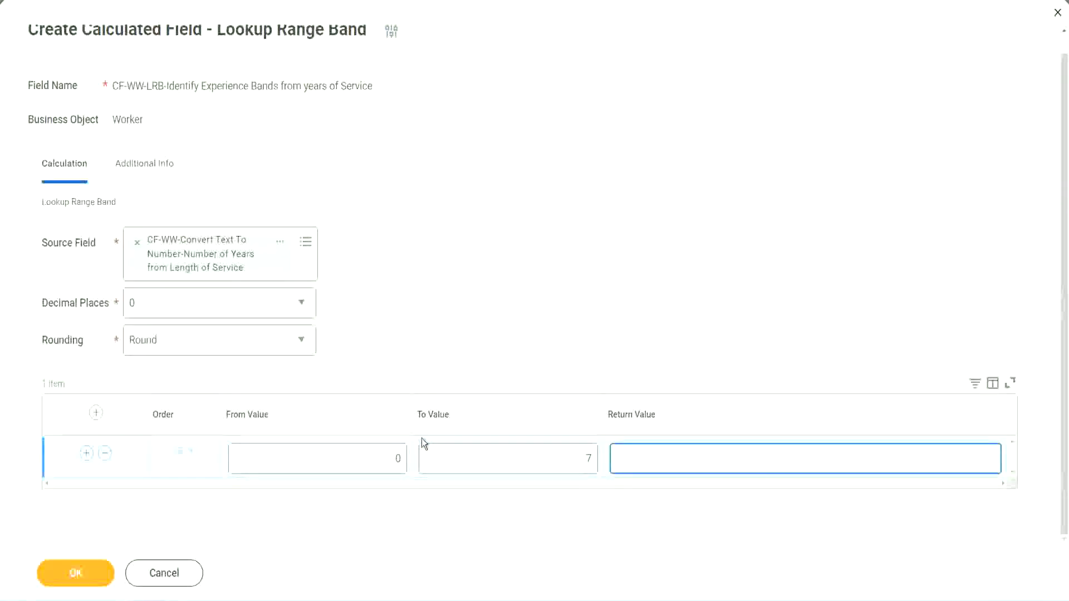
{"action": "type", "text": "Amateur"}
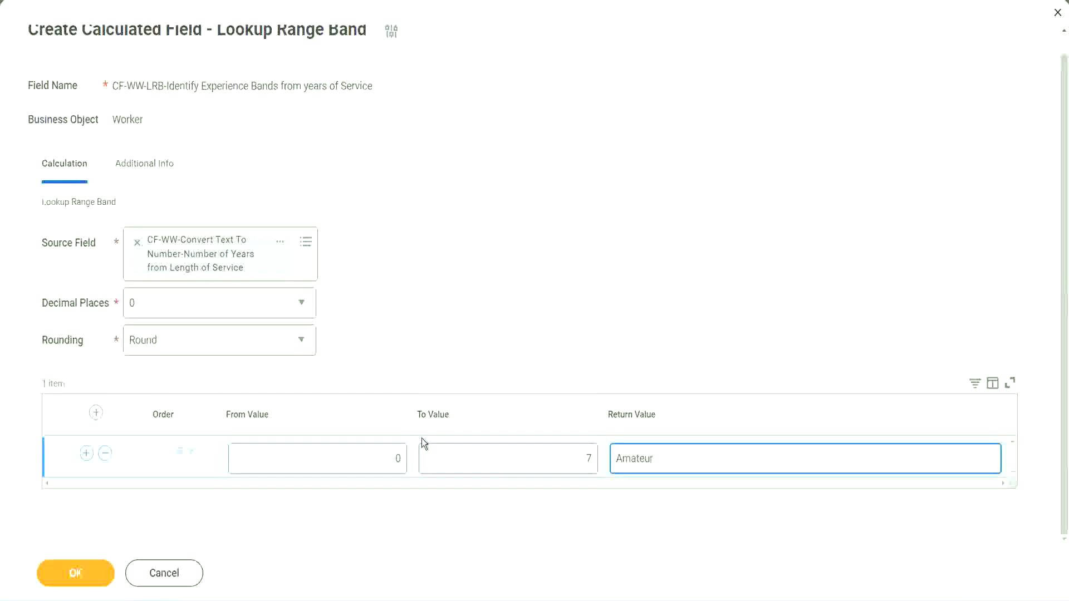
{"action": "left_click", "coordinate": [370, 468]}
{"action": "left_click", "coordinate": [572, 449]}
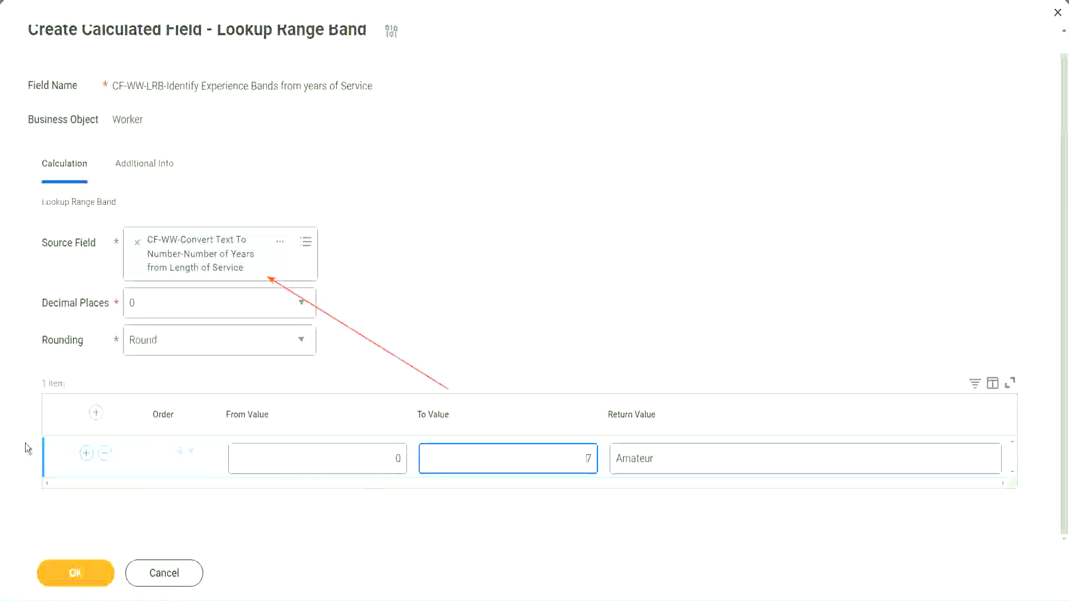
- Add a second range band from 8 to 15 with the return value Experienced
{"action": "left_click", "coordinate": [87, 453]}
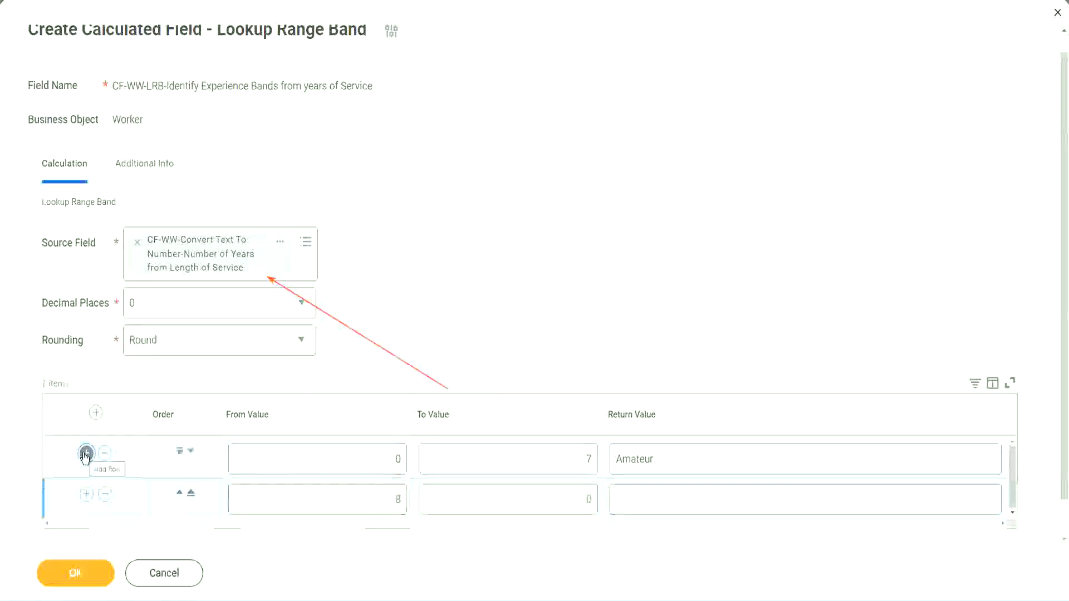
{"action": "double_click", "coordinate": [404, 500]}
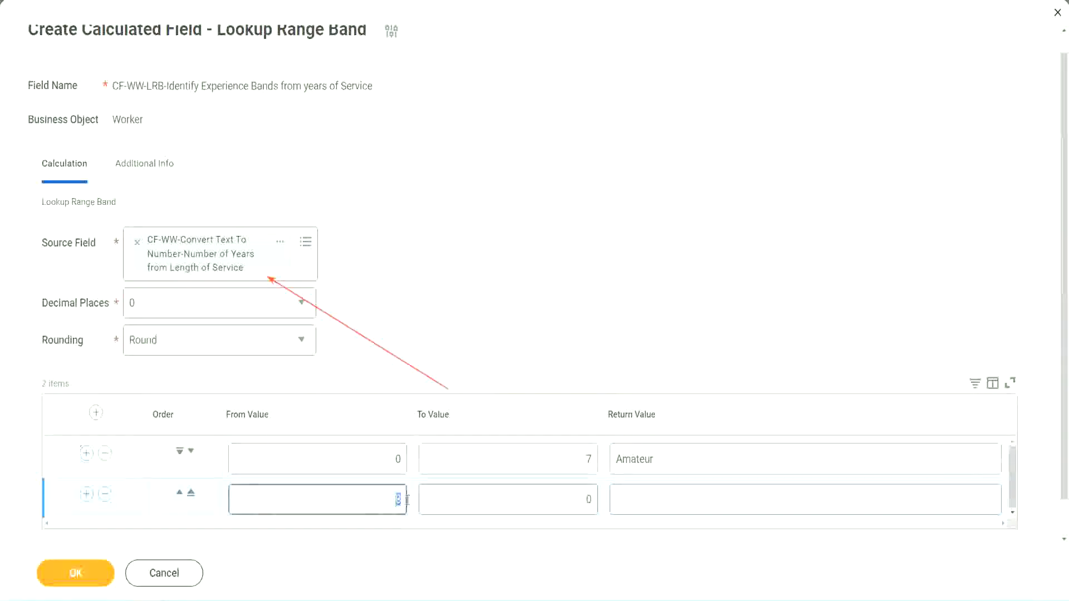
{"action": "double_click", "coordinate": [389, 462]}
{"action": "left_click", "coordinate": [582, 463]}
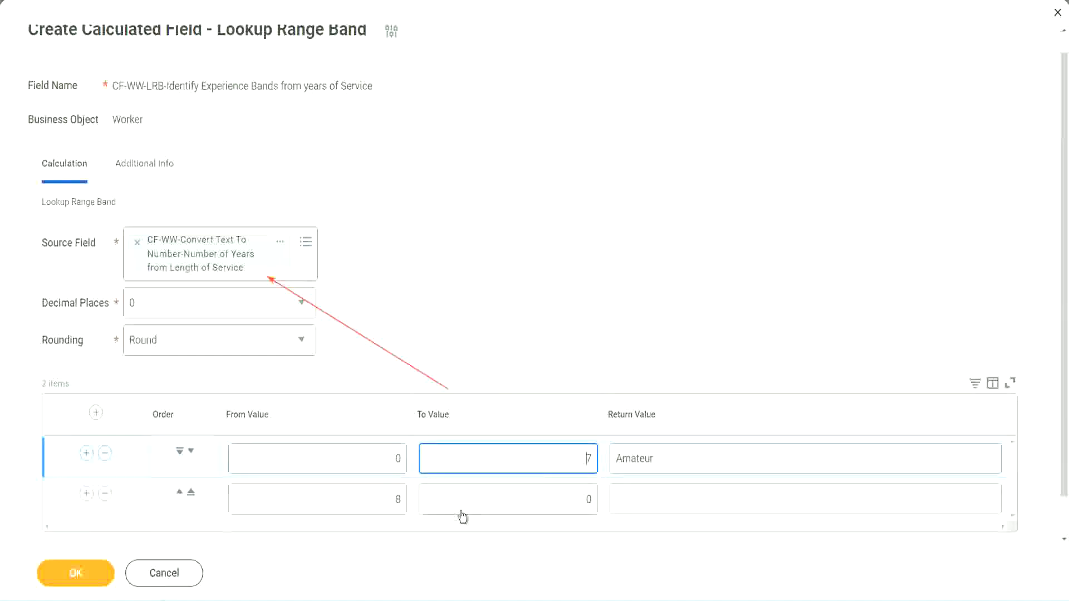
{"action": "double_click", "coordinate": [379, 500]}
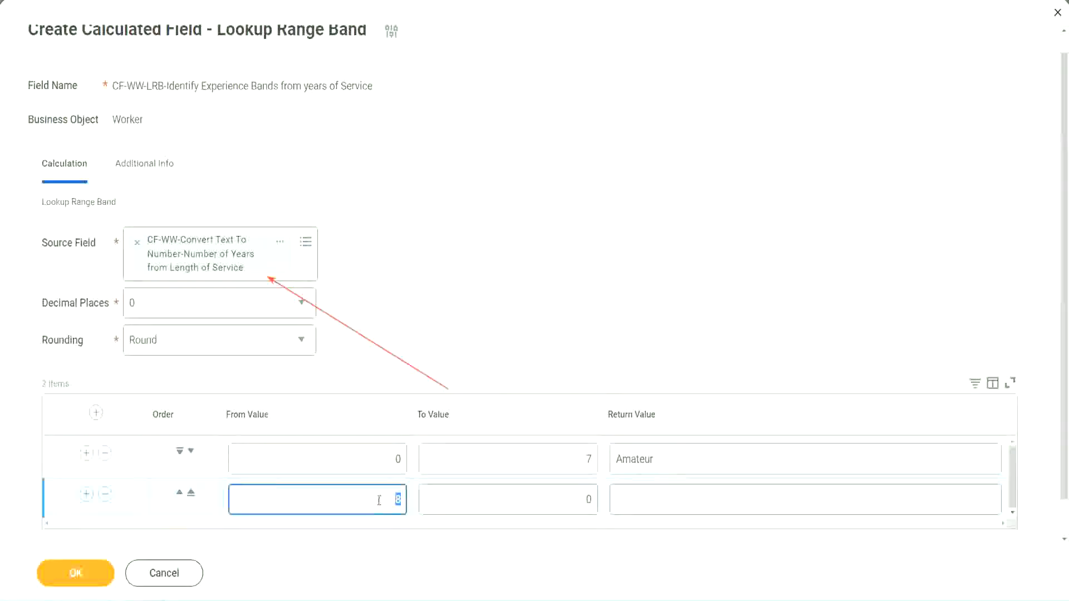
{"action": "left_click", "coordinate": [377, 500]}
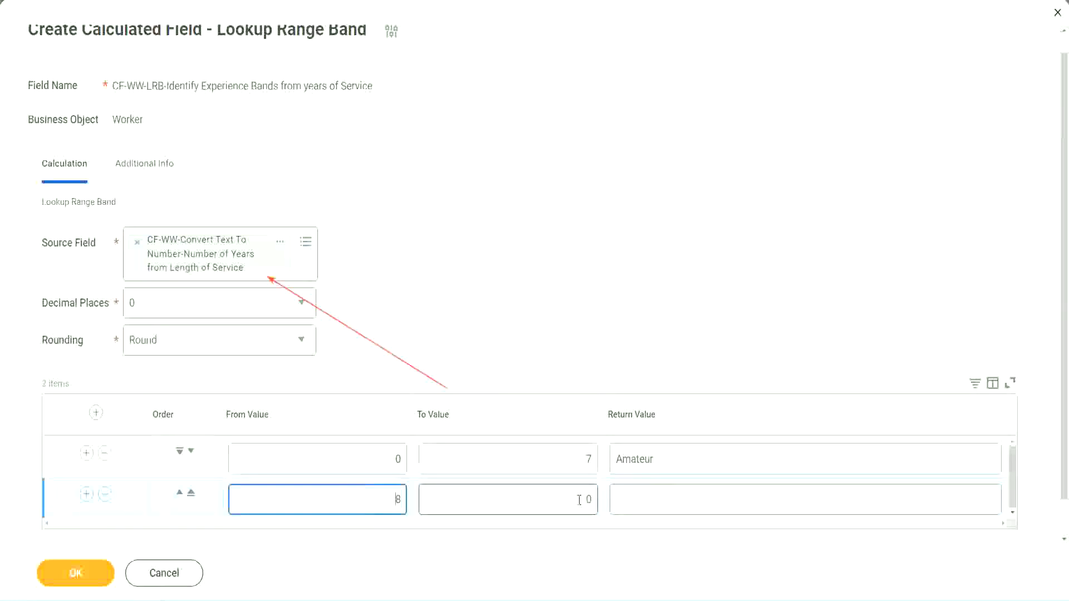
{"action": "left_click", "coordinate": [579, 500]}
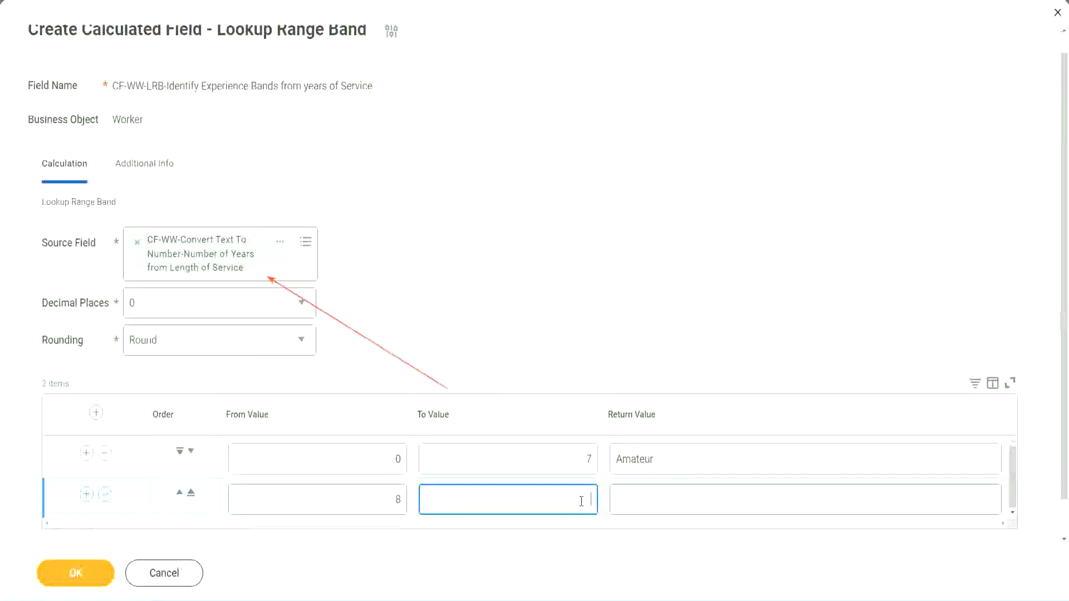
{"action": "type", "text": "15"}
{"action": "left_click", "coordinate": [659, 497]}
{"action": "type", "text": "Ex"}
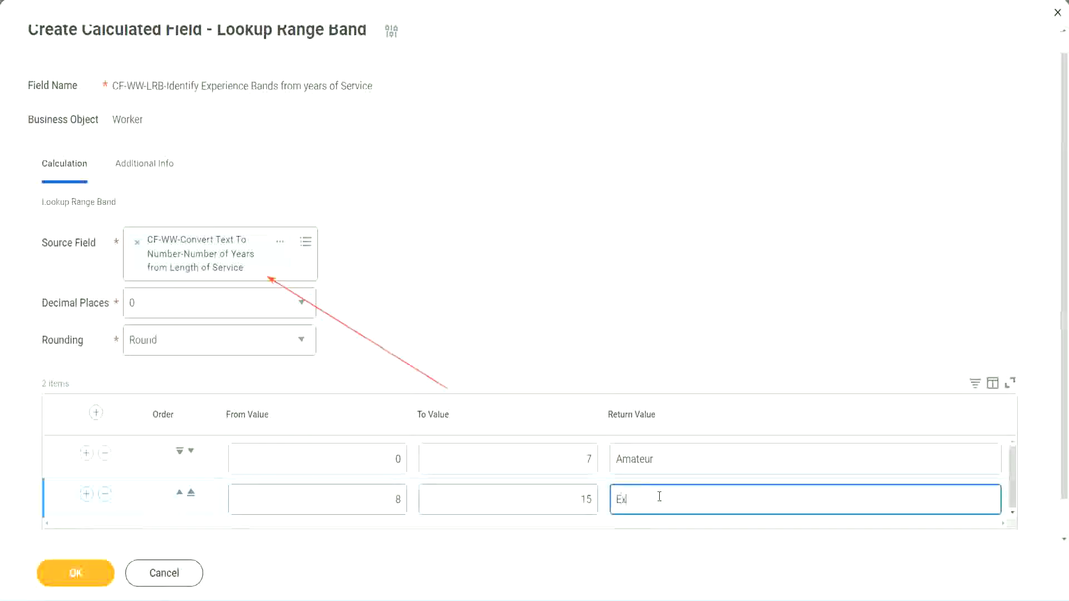
{"action": "type", "text": "perienced"}
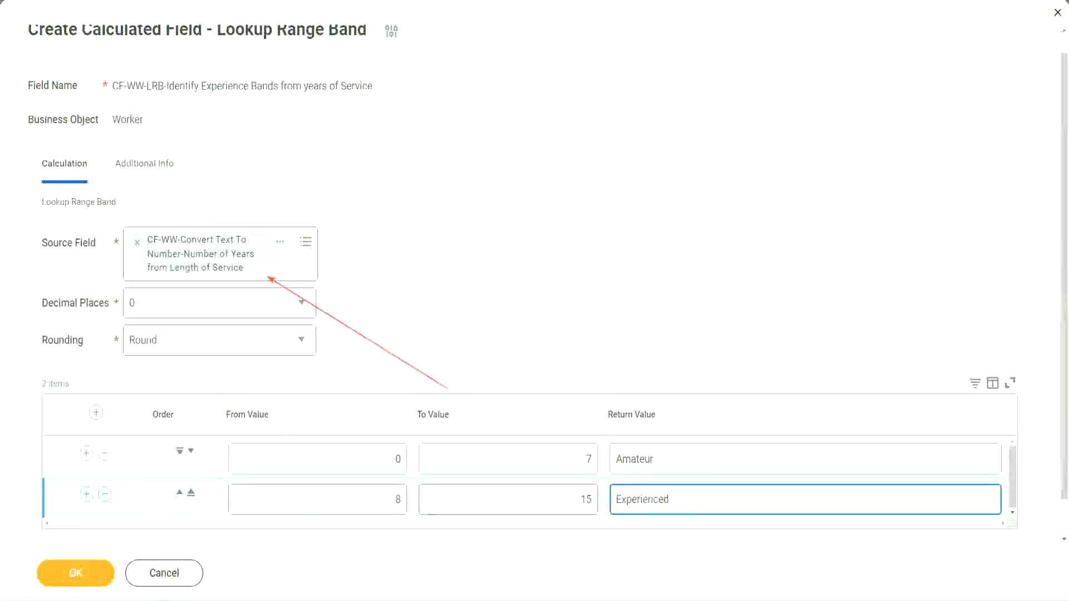
- Add a third range band from 16 to 30 with the return value Senior
{"action": "left_click", "coordinate": [87, 495]}
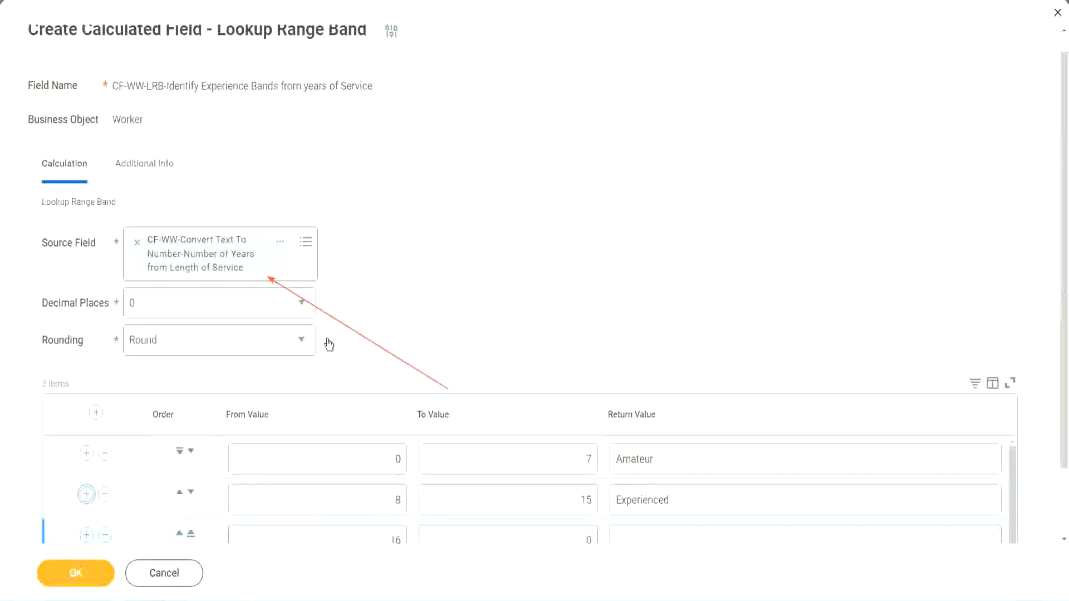
{"action": "scroll", "coordinate": [390, 340], "scroll_direction": "down", "scroll_amount": 2}
{"action": "left_click", "coordinate": [377, 462]}
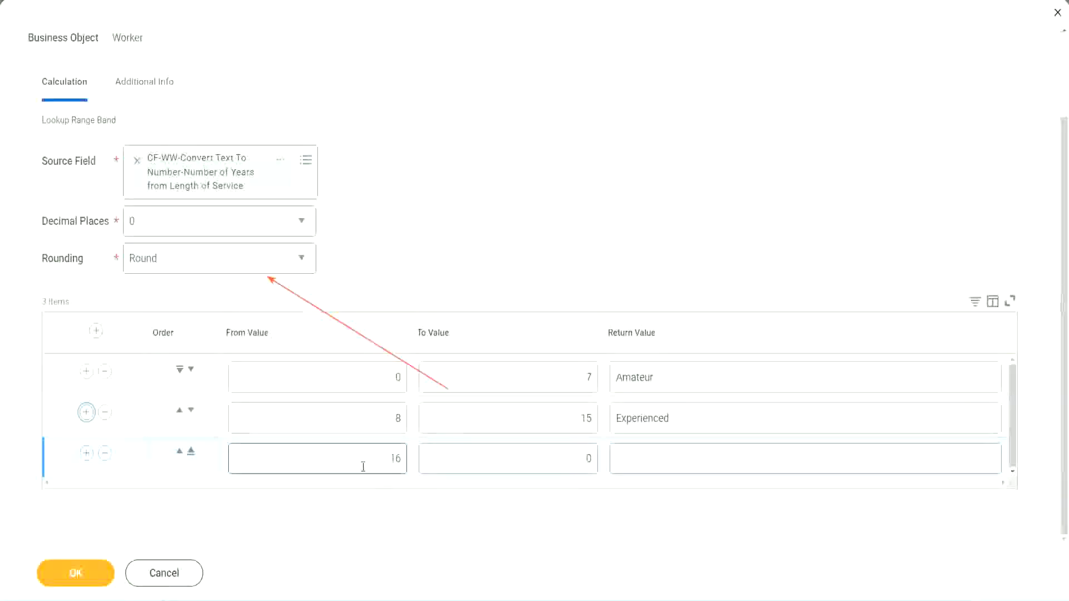
{"action": "left_click", "coordinate": [537, 459]}
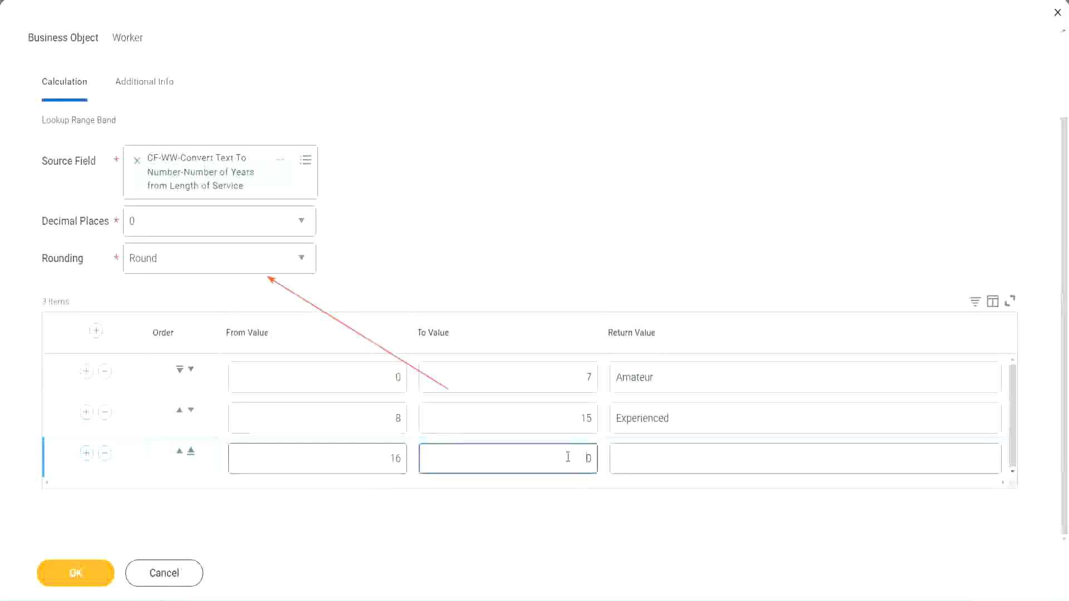
{"action": "type", "text": "3"}
{"action": "key", "text": "Tab"}
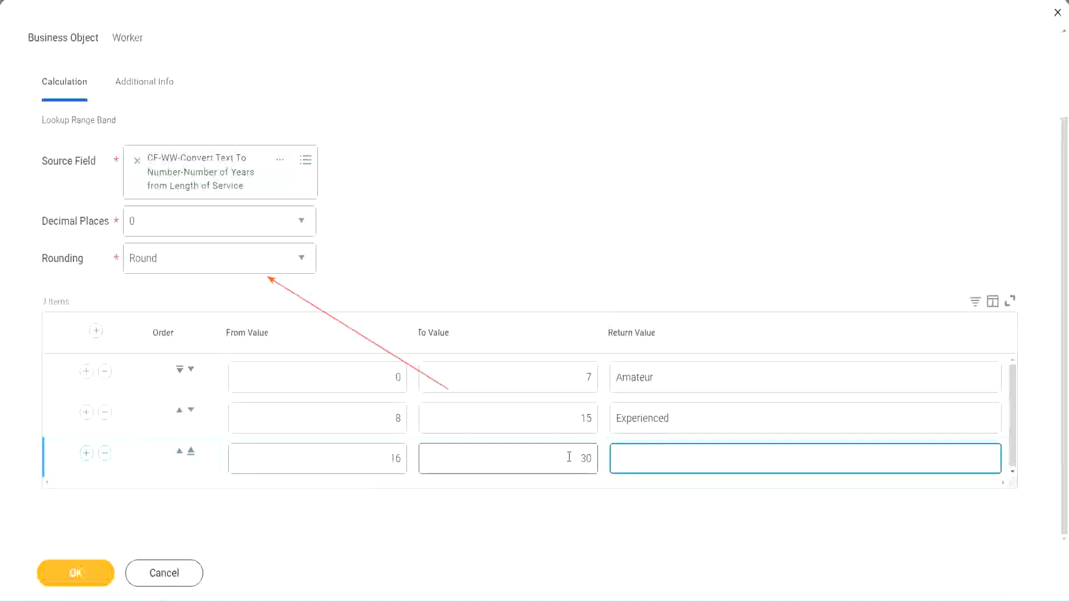
{"action": "type", "text": "Senior"}
- Add a fourth range band from 31 to 1000 with the return value Legend
{"action": "left_click", "coordinate": [84, 454]}
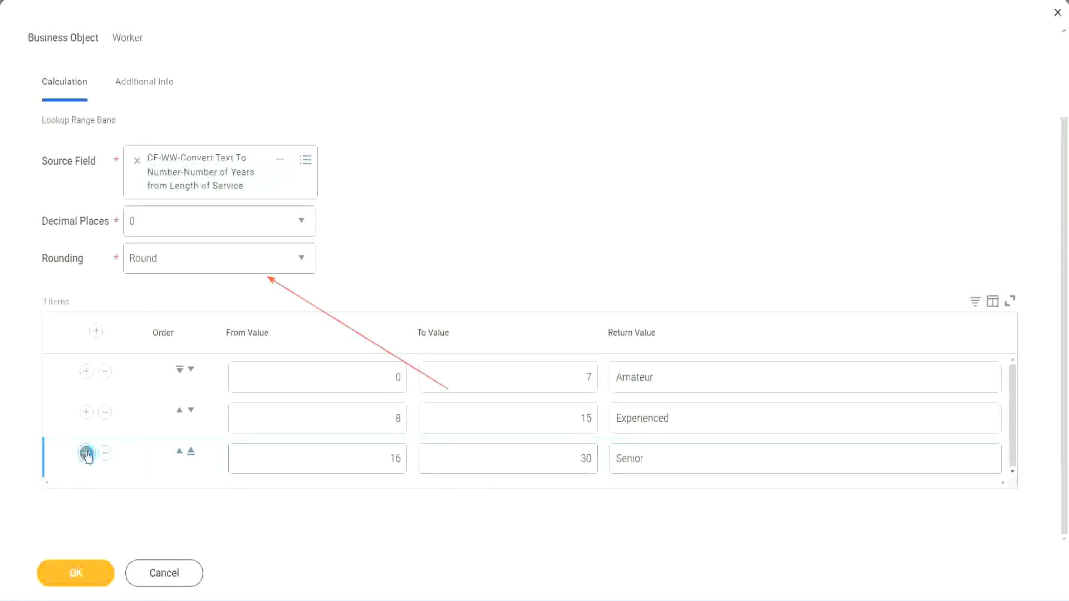
{"action": "left_click", "coordinate": [357, 451]}
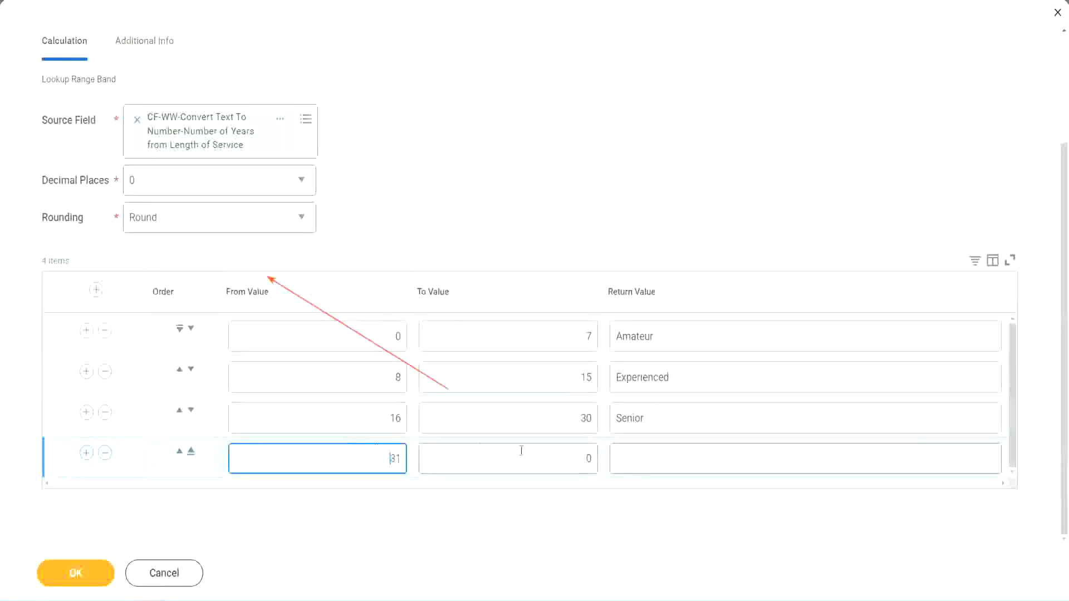
{"action": "left_click", "coordinate": [577, 459]}
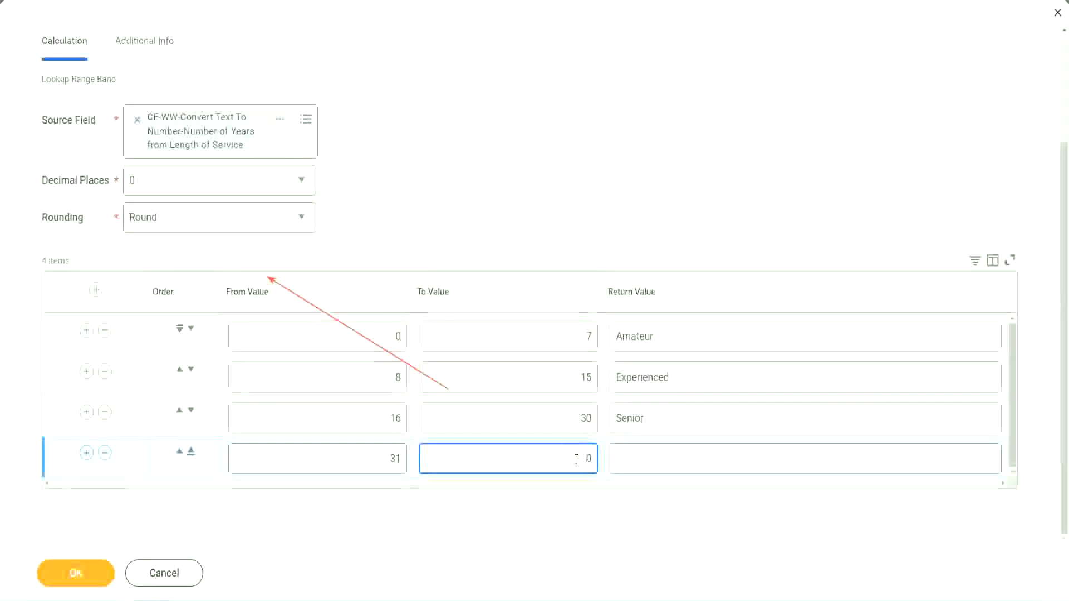
{"action": "type", "text": "1000"}
{"action": "left_click_drag", "start_coordinate": [556, 450], "coordinate": [613, 452]}
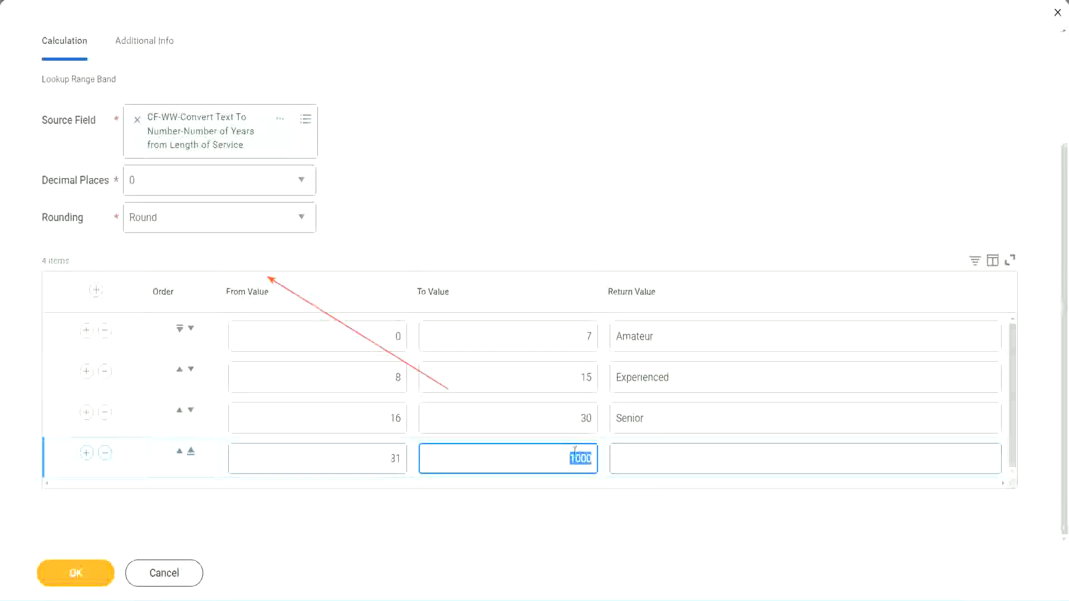
{"action": "left_click_drag", "start_coordinate": [566, 456], "coordinate": [599, 456]}
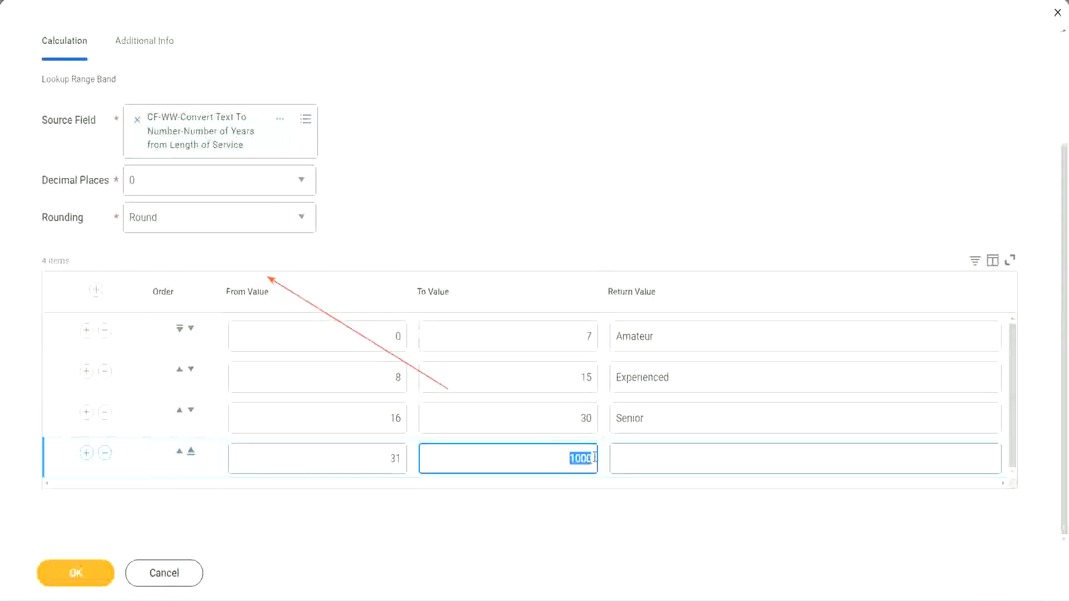
{"action": "left_click", "coordinate": [667, 459]}
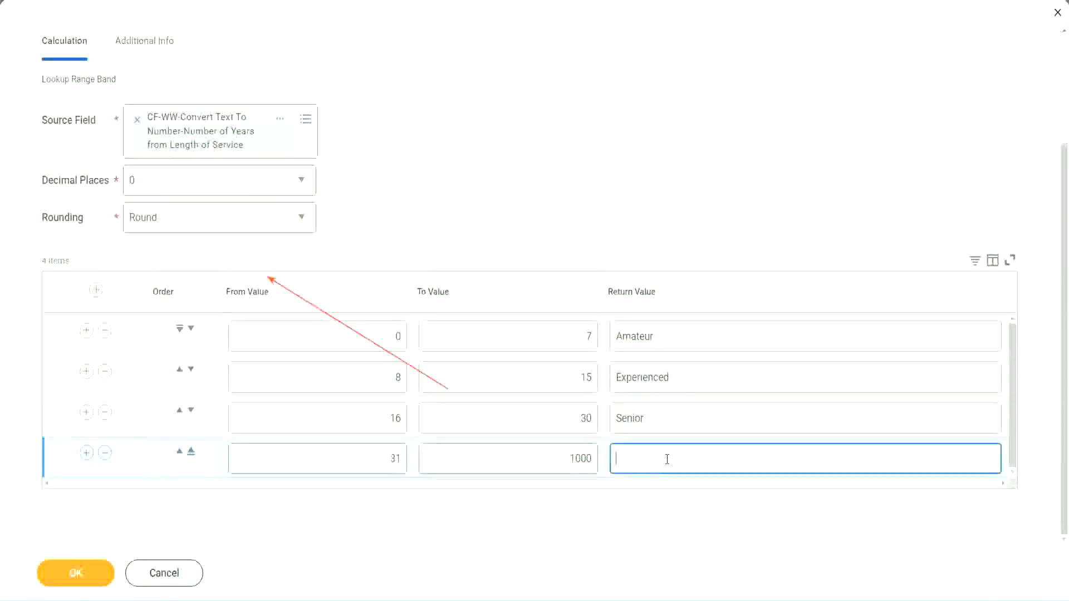
{"action": "type", "text": "Legend"}
{"action": "left_click", "coordinate": [499, 184]}
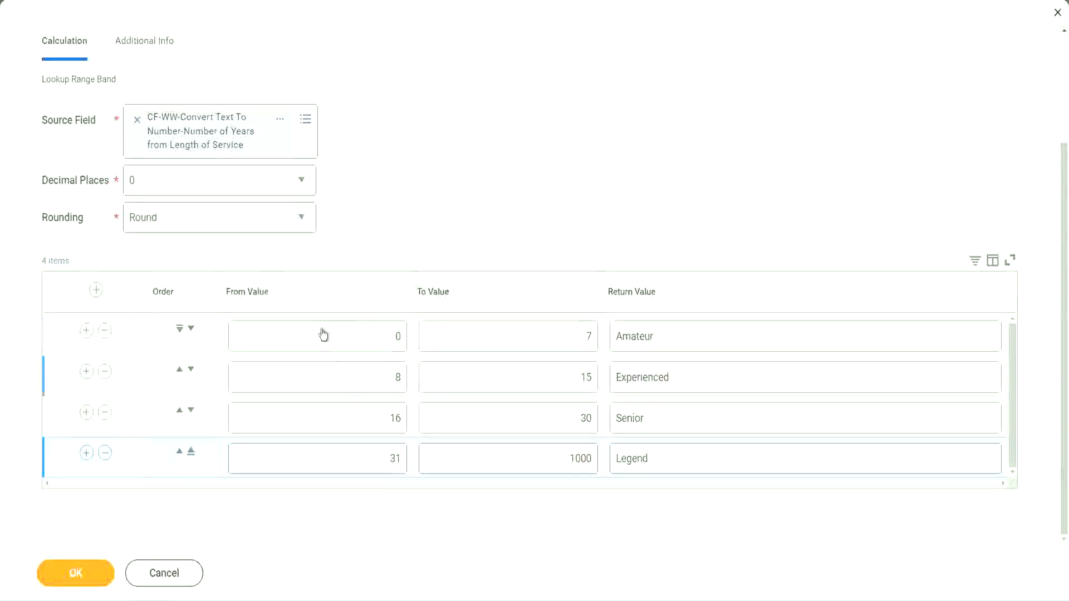
- Review the from, to and return values of the four experience bands
{"action": "left_click", "coordinate": [694, 336]}
{"action": "left_click", "coordinate": [691, 378]}
{"action": "left_click", "coordinate": [675, 428]}
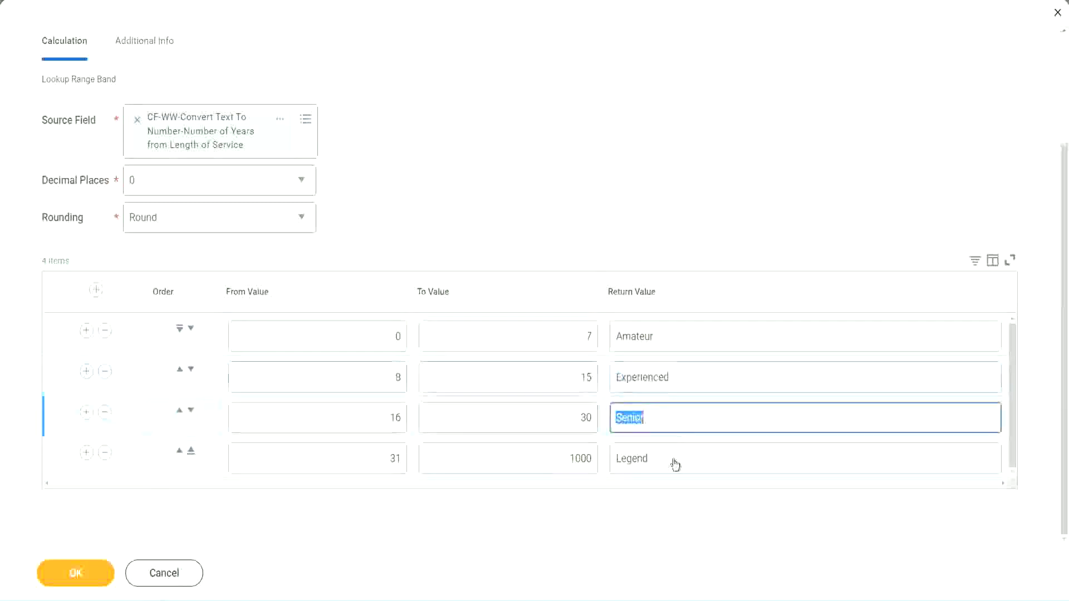
{"action": "left_click", "coordinate": [675, 458]}
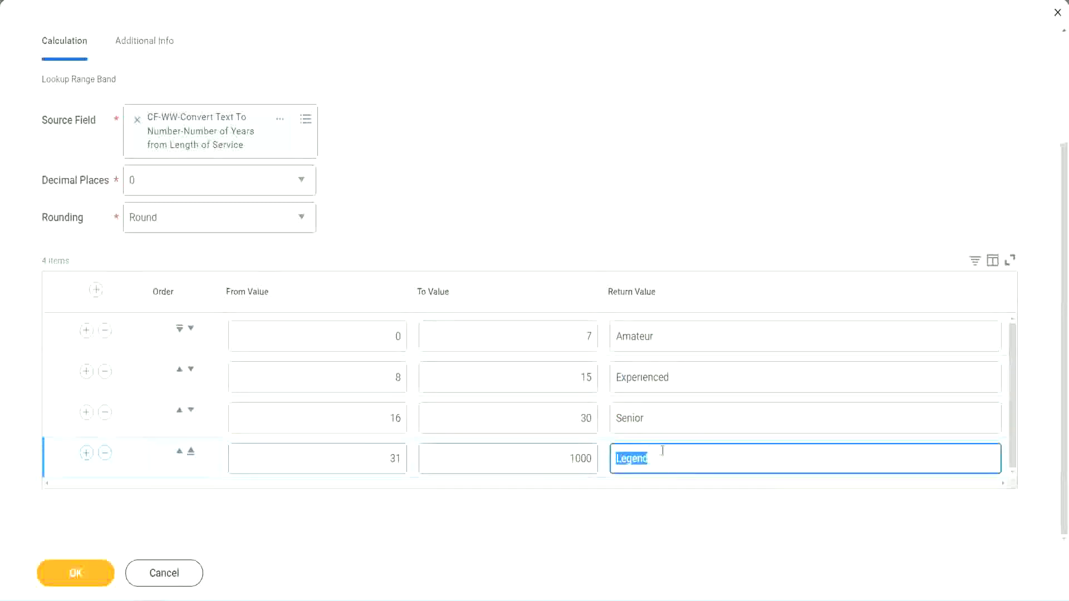
{"action": "left_click", "coordinate": [341, 339]}
{"action": "left_click", "coordinate": [547, 333]}
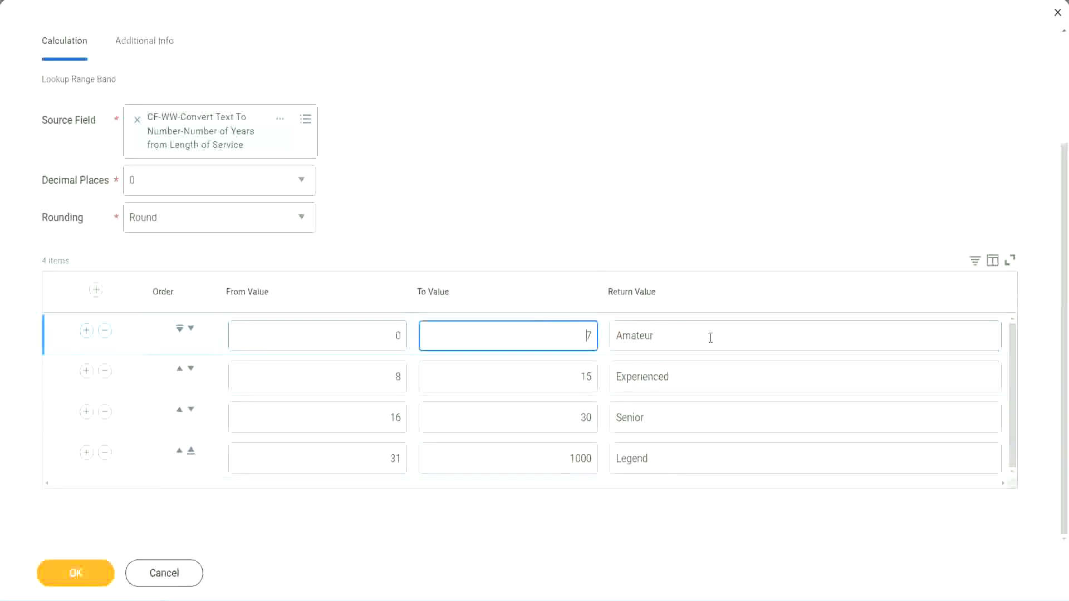
{"action": "left_click", "coordinate": [707, 336]}
{"action": "left_click", "coordinate": [693, 377]}
{"action": "left_click", "coordinate": [680, 426]}
{"action": "left_click", "coordinate": [672, 459]}
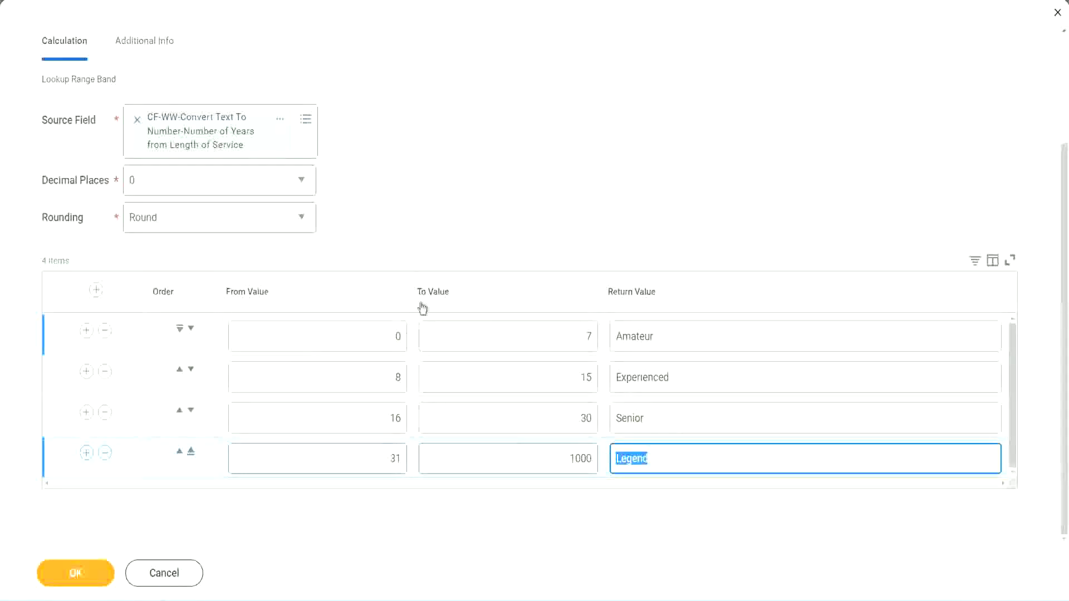
{"action": "left_click", "coordinate": [496, 237]}
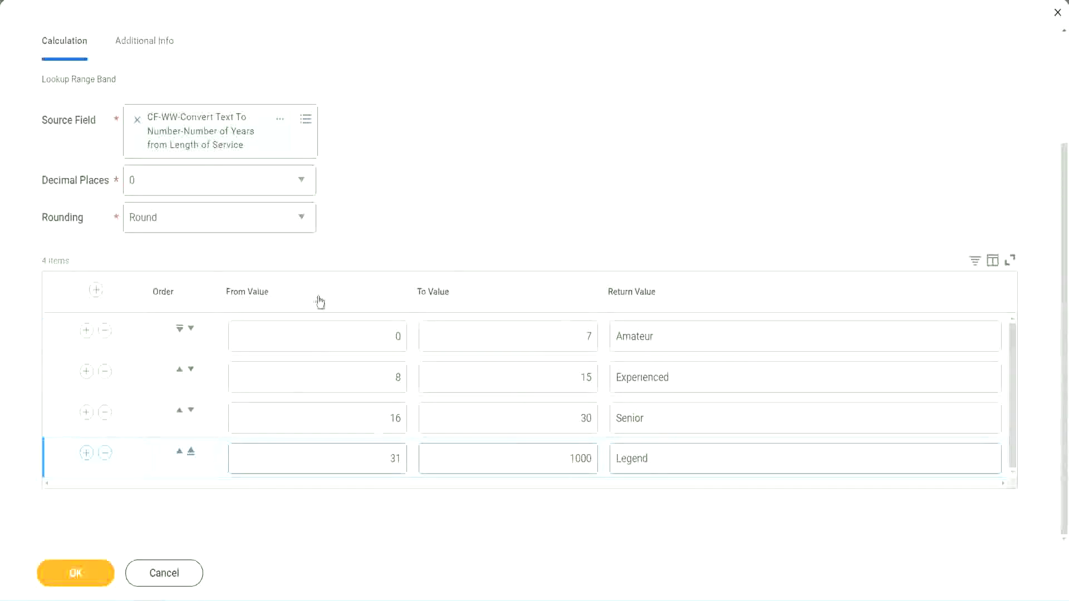
- Save the Lookup Range Band calculated field with its four bands
{"action": "left_click", "coordinate": [74, 572]}
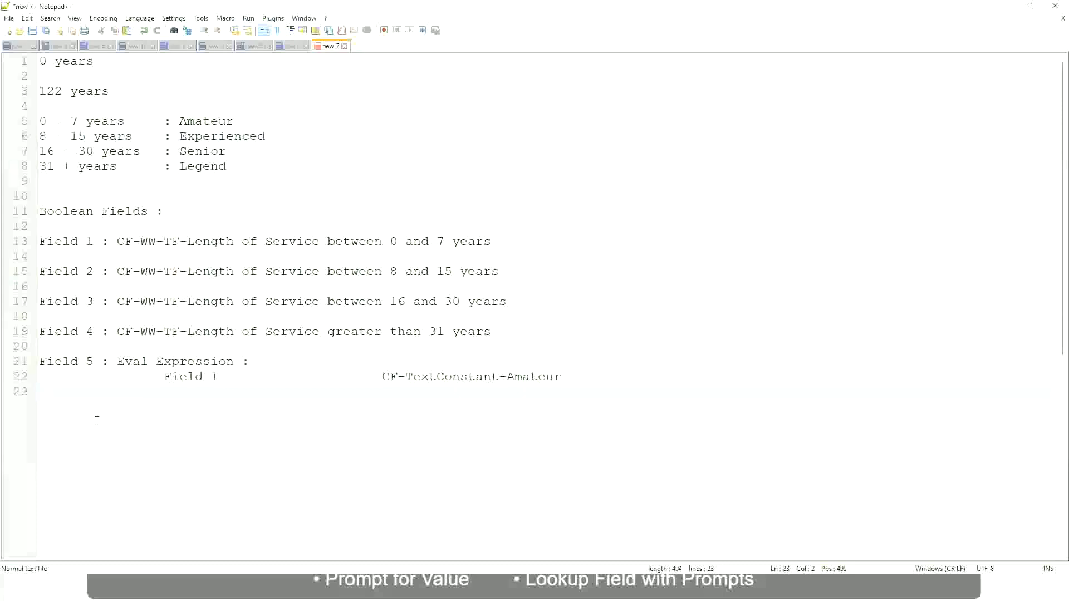
- In the Notepad++ notes, enter the lower amount "10,000 USD" a few lines below the Eval Expression entry
{"action": "key", "text": "Return"}
{"action": "key", "text": "Return"}
{"action": "key", "text": "Return"}
{"action": "key", "text": "BackSpace"}
{"action": "type", "text": "10,000 USD"}
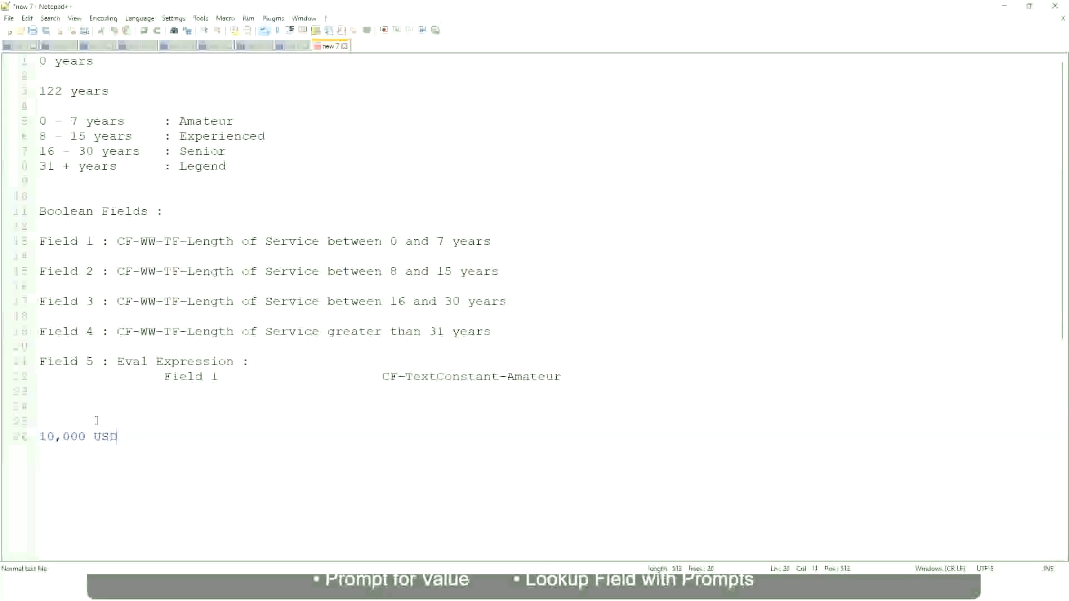
- Enter the upper amount "1,000,000 USD" on the same line, spaced well apart from the lower amount
{"action": "key", "text": "Tab"}
{"action": "key", "text": "Tab"}
{"action": "key", "text": "Tab"}
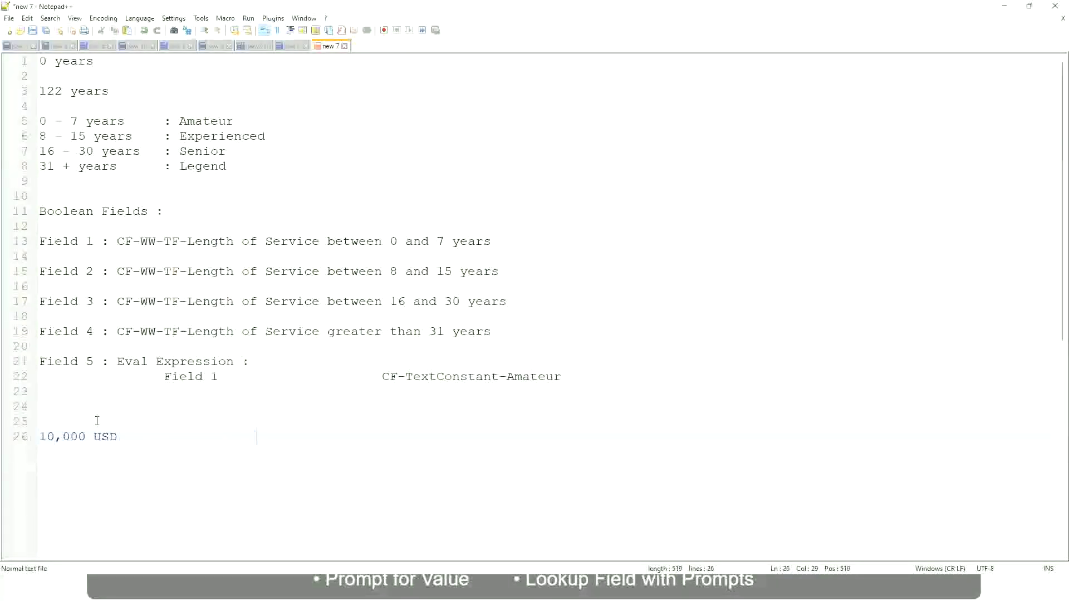
{"action": "type", "text": "1,000,000"}
{"action": "key", "text": "Left"}
{"action": "key", "text": "Left"}
{"action": "key", "text": "Left"}
{"action": "key", "text": "Left"}
{"action": "key", "text": "Left"}
{"action": "key", "text": "Left"}
{"action": "key", "text": "Left"}
{"action": "key", "text": "Left"}
{"action": "key", "text": "Left"}
{"action": "key", "text": "Right"}
{"action": "key", "text": "Right"}
{"action": "key", "text": "Right"}
{"action": "key", "text": "Right"}
{"action": "key", "text": "Right"}
{"action": "key", "text": "Right"}
{"action": "key", "text": "shift+Right"}
{"action": "key", "text": "shift+Right"}
{"action": "key", "text": "shift+Right"}
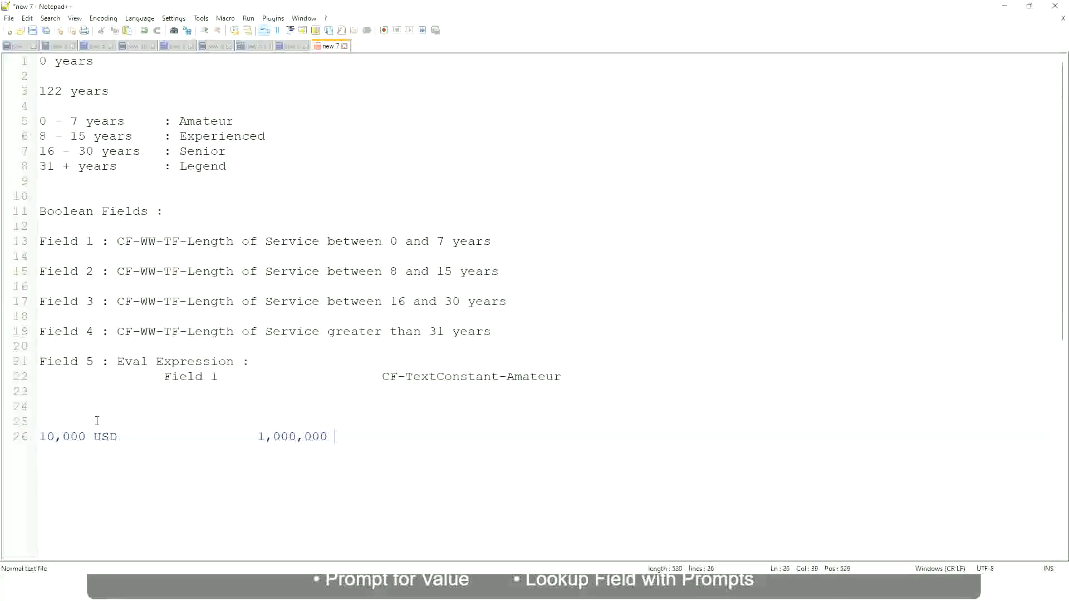
{"action": "type", "text": "USD"}
- Below the two USD amounts, leave a blank line and write the band "10 - 50,000 : Low"
{"action": "key", "text": "Return"}
{"action": "key", "text": "Return"}
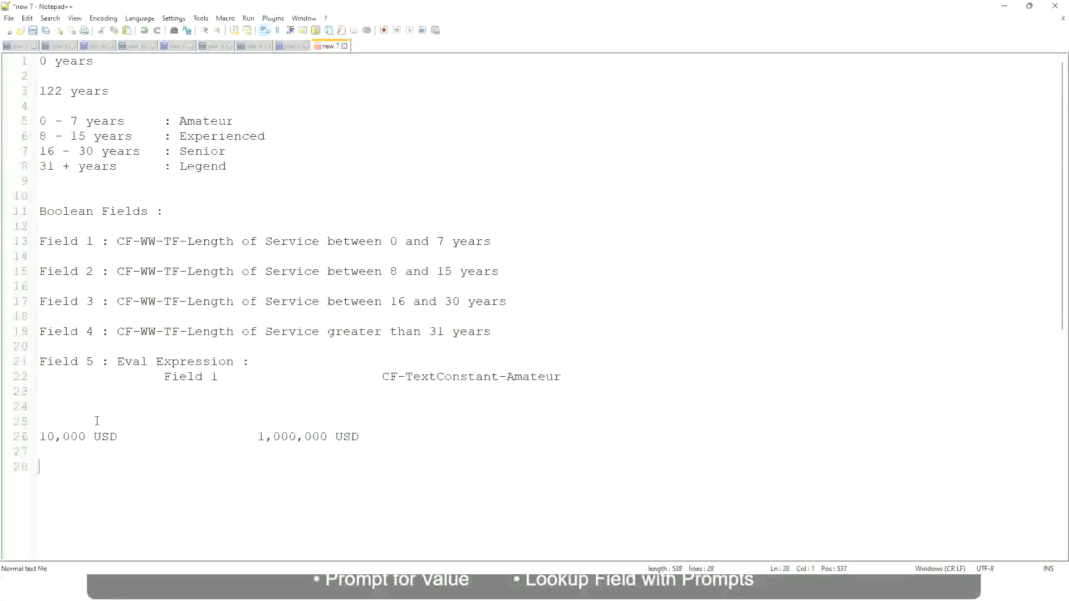
{"action": "type", "text": "10 - 50,000             : Low"}
{"action": "key", "text": "Return"}
{"action": "key", "text": "Return"}
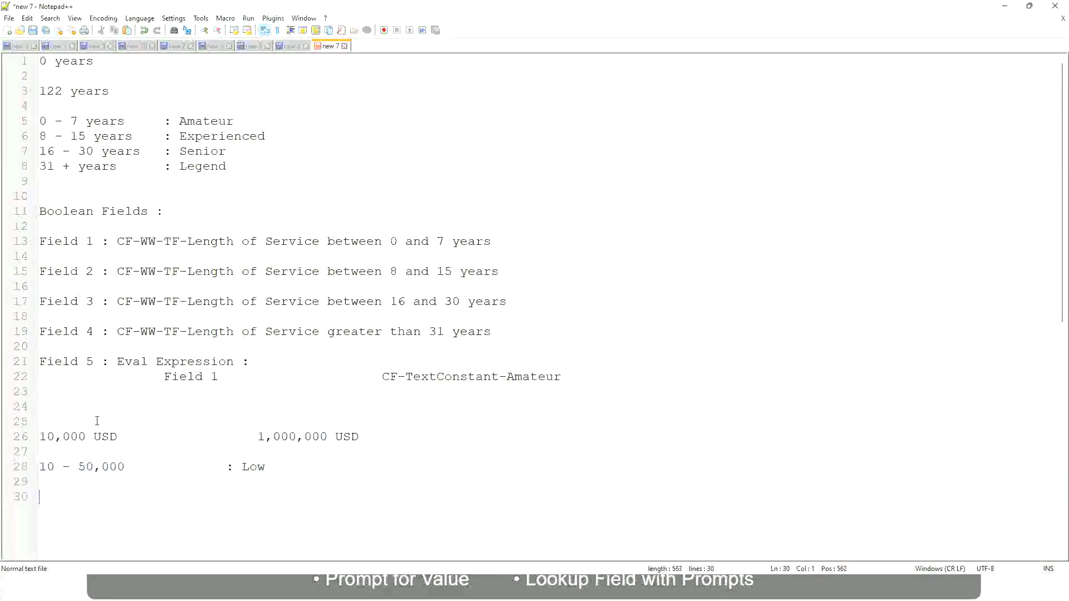
- Write the band "50,001 - 150,000 : Medium" directly under the Low band, with the labels aligned
{"action": "key", "text": "Up"}
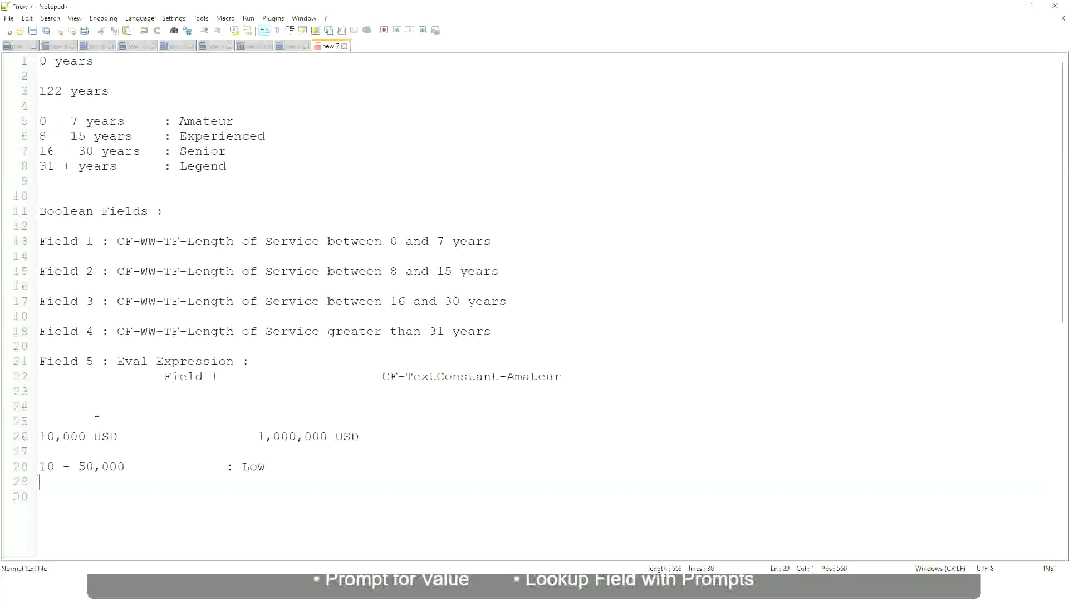
{"action": "type", "text": "50,001 - 150,000"}
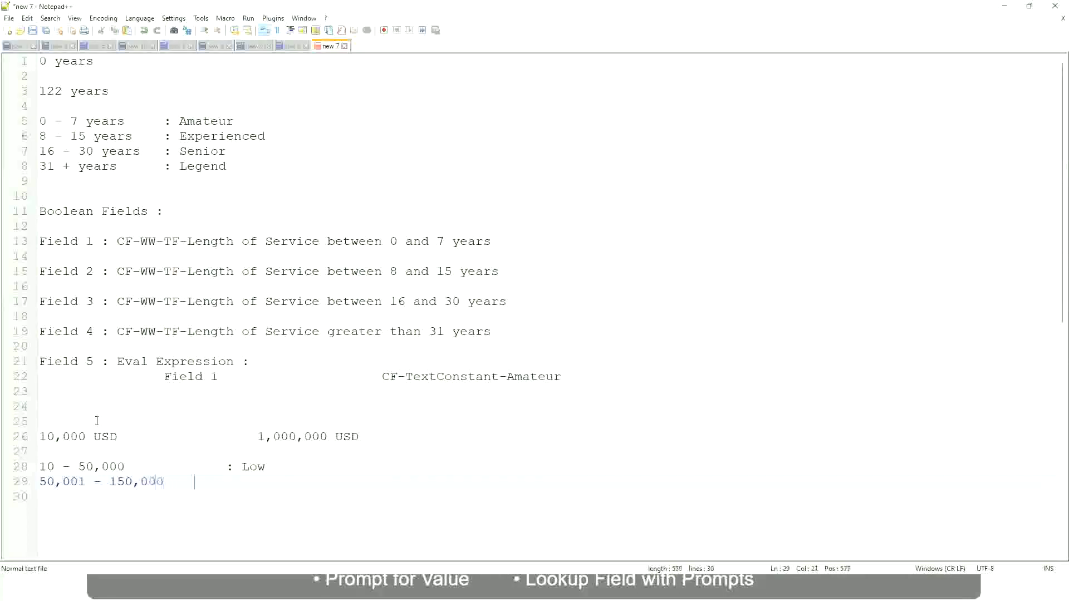
{"action": "key", "text": "Tab"}
{"action": "key", "text": "Tab"}
{"action": "type", "text": ": Medium"}
- Write the band "> 150,000 : High" under the Medium band, with the labels aligned
{"action": "key", "text": "Return"}
{"action": "type", "text": "> 1"}
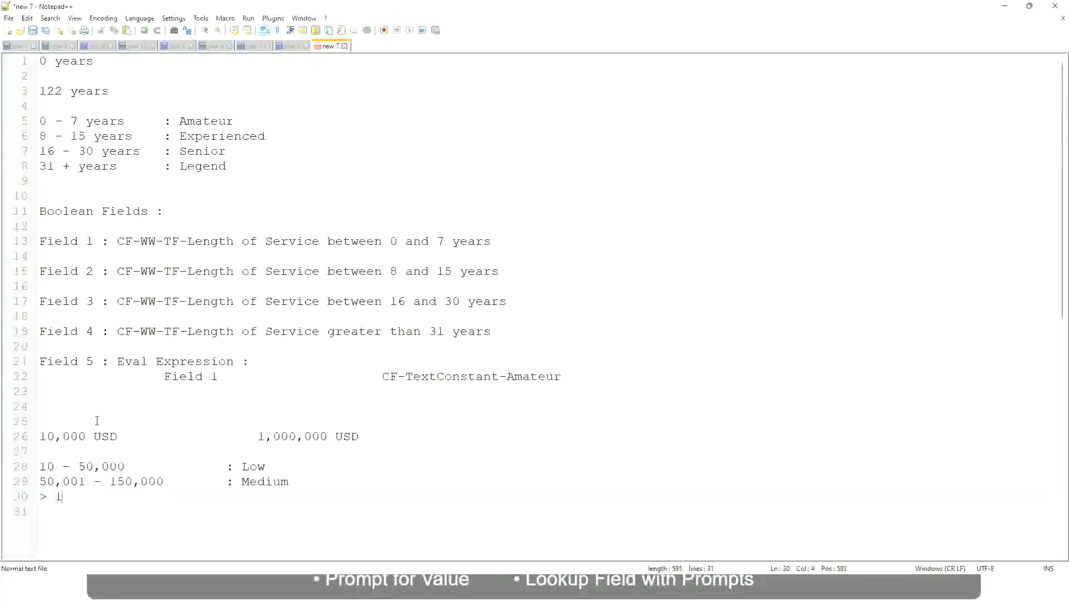
{"action": "type", "text": "50,000"}
{"action": "key", "text": "Tab"}
{"action": "key", "text": "Tab"}
{"action": "key", "text": "Tab"}
{"action": "key", "text": "Tab"}
{"action": "type", "text": ": High"}
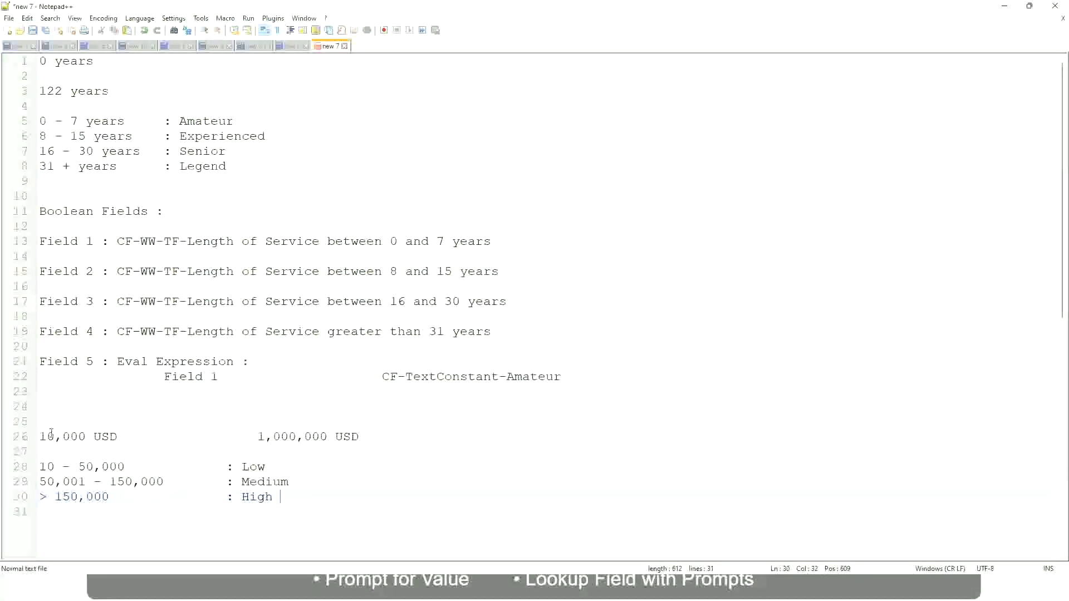
- Review the 10,000 USD and 1,000,000 USD amounts against the Low, Medium and High bands in the notes
{"action": "left_click", "coordinate": [35, 437]}
{"action": "left_click", "coordinate": [35, 436]}
{"action": "left_click", "coordinate": [48, 437]}
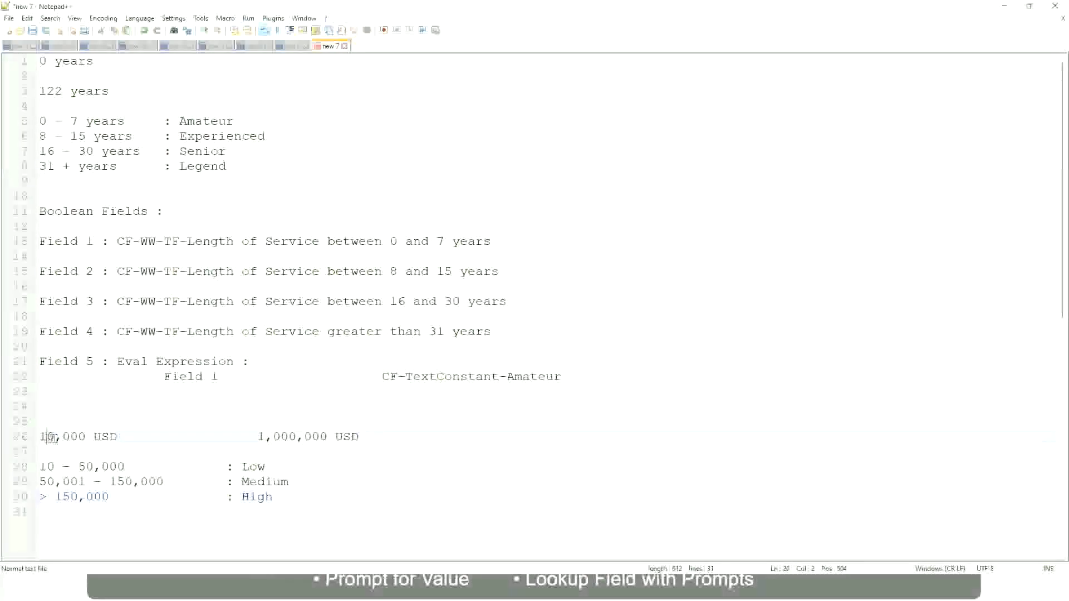
{"action": "double_click", "coordinate": [319, 437]}
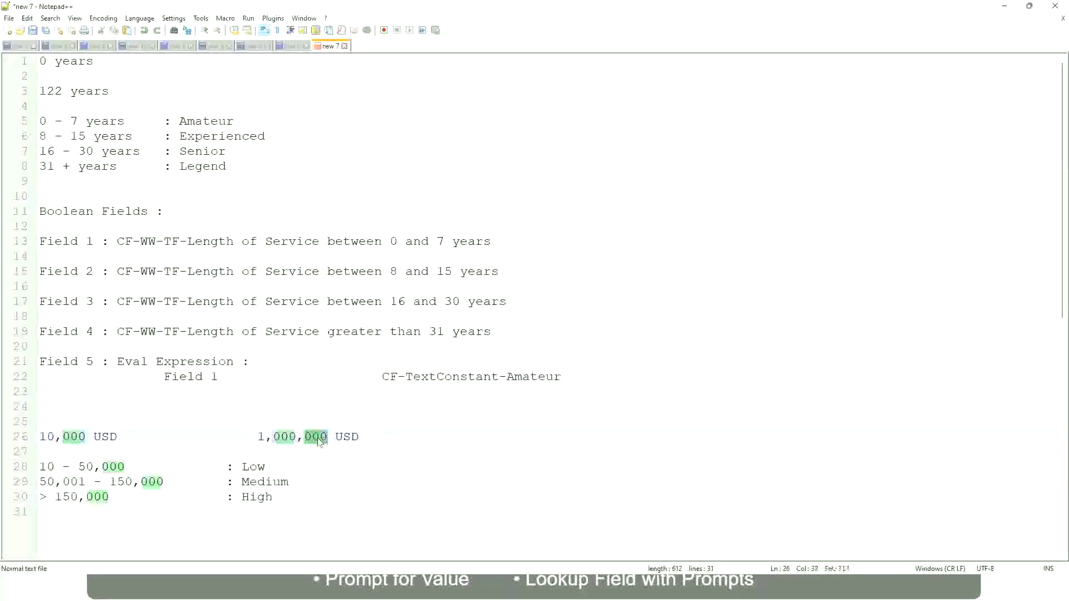
{"action": "left_click", "coordinate": [207, 484]}
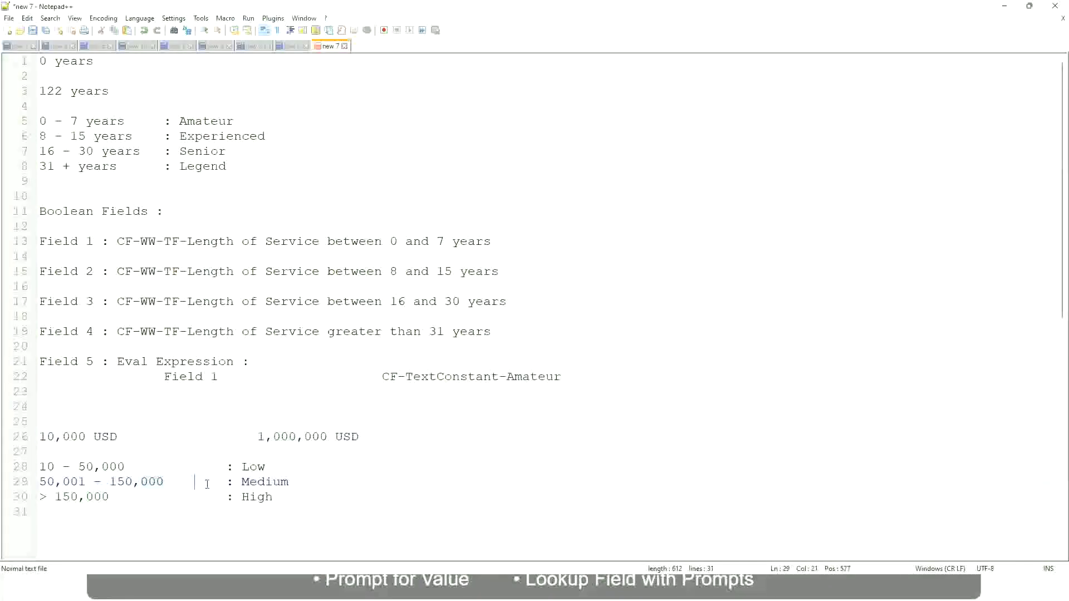
{"action": "left_click", "coordinate": [35, 437]}
{"action": "left_click", "coordinate": [330, 438]}
{"action": "left_click", "coordinate": [256, 465]}
{"action": "left_click", "coordinate": [258, 482]}
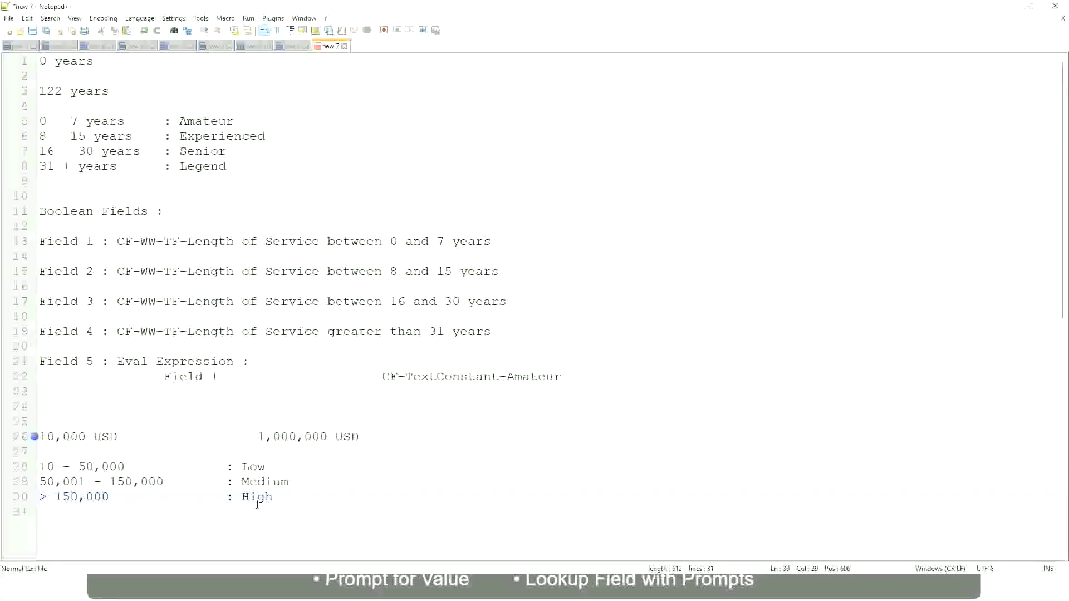
{"action": "left_click", "coordinate": [129, 454]}
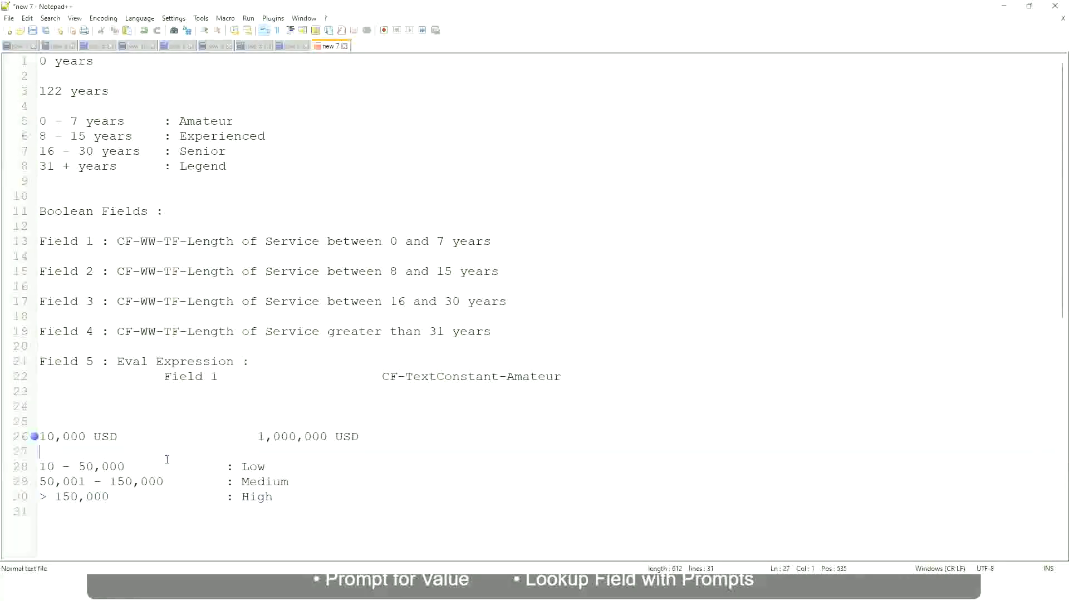
{"action": "left_click", "coordinate": [274, 497]}
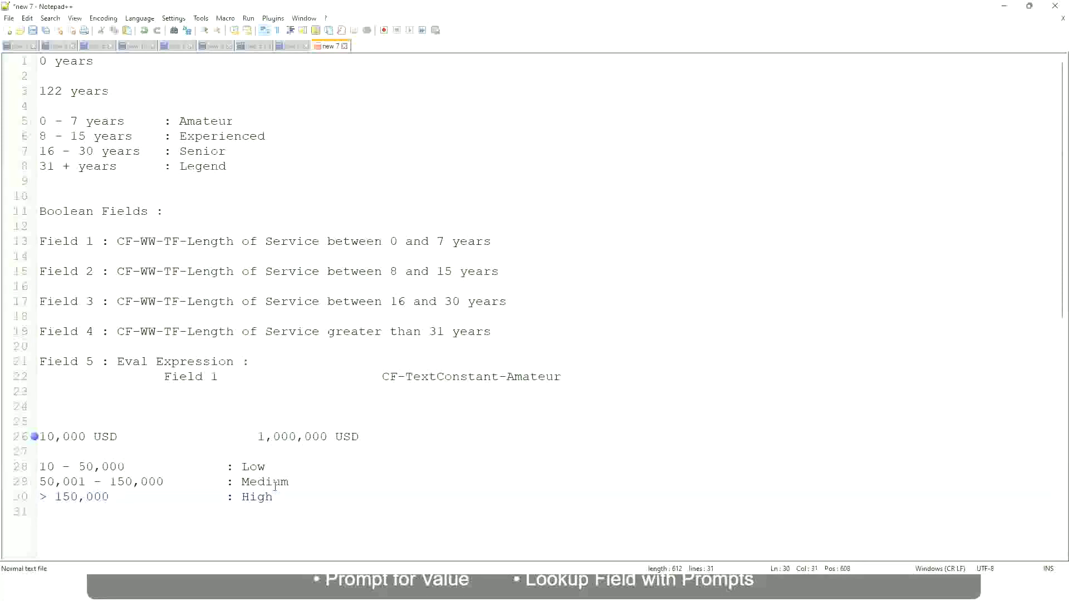